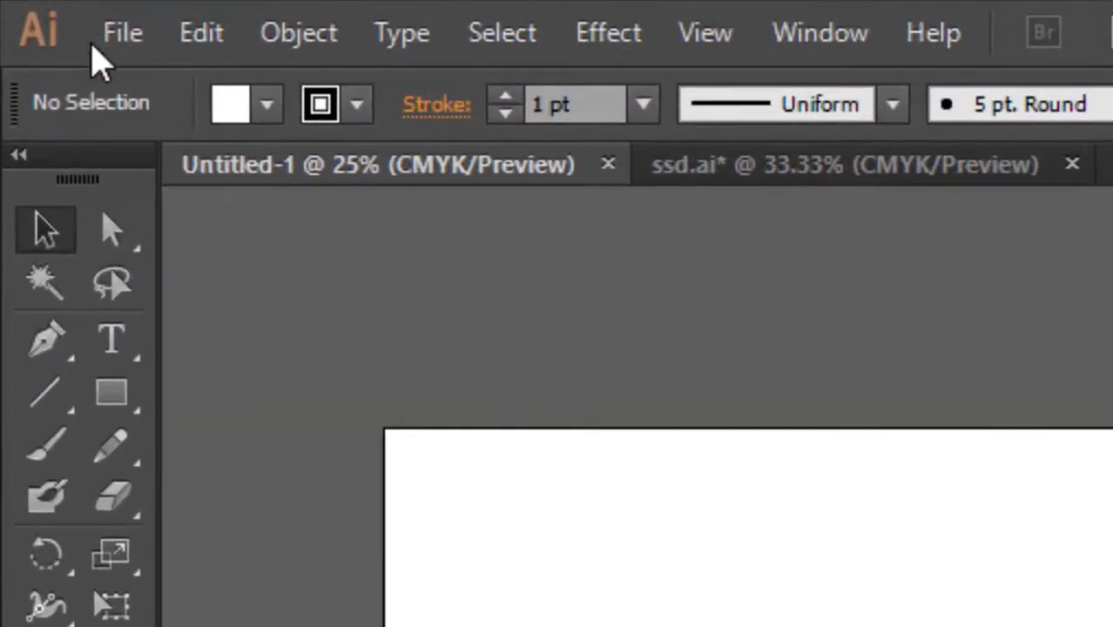
# Cancel the File > New setup and show the shape-tool flyout.
pyautogui.click(34, 17)
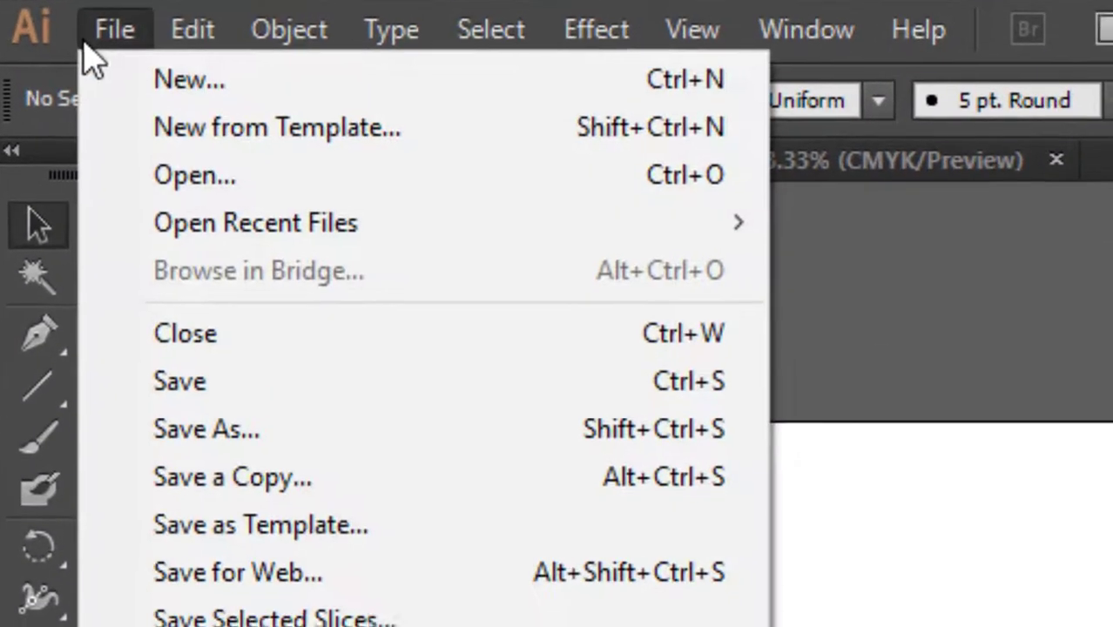
pyautogui.click(189, 79)
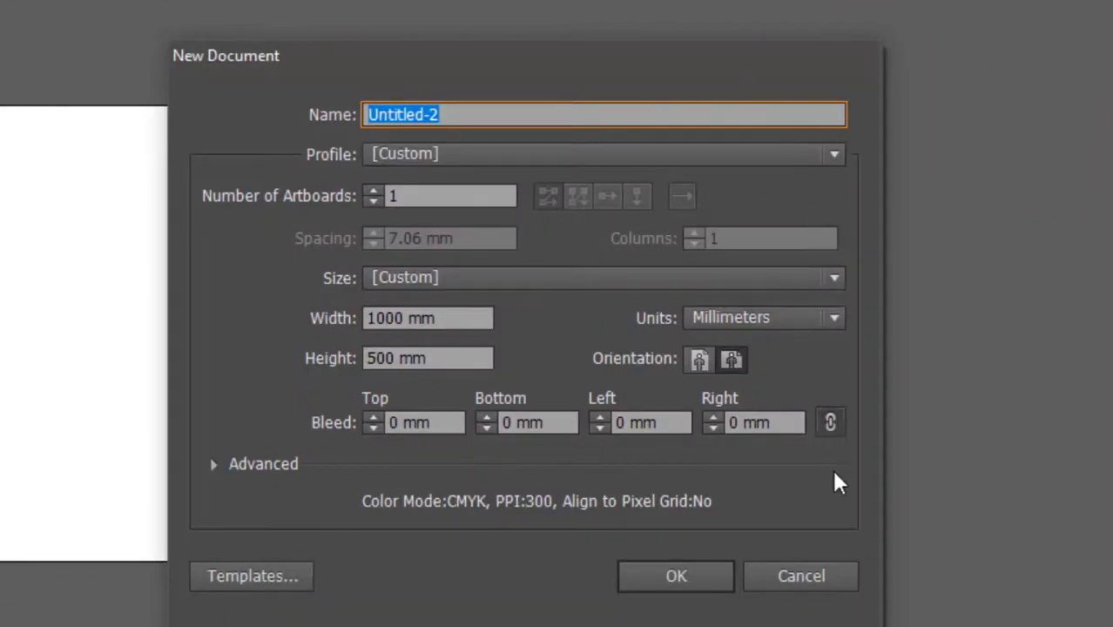
pyautogui.click(797, 576)
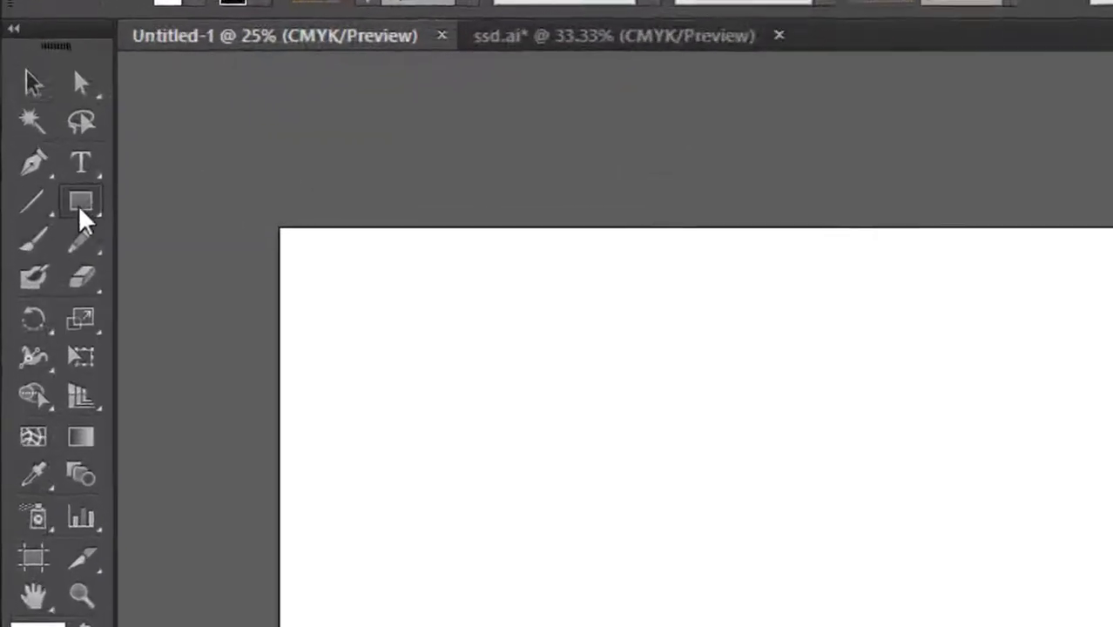
pyautogui.click(41, 148)
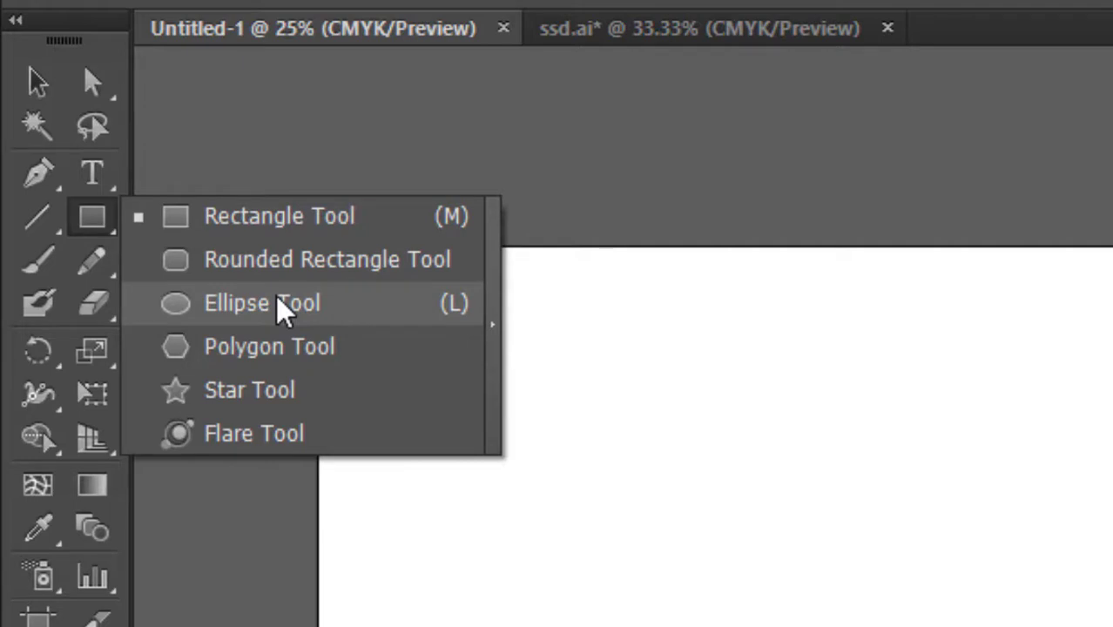
# Draw a Shift-constrained perfect circle, delete a trial oval, and select the circle.
pyautogui.click(283, 309)
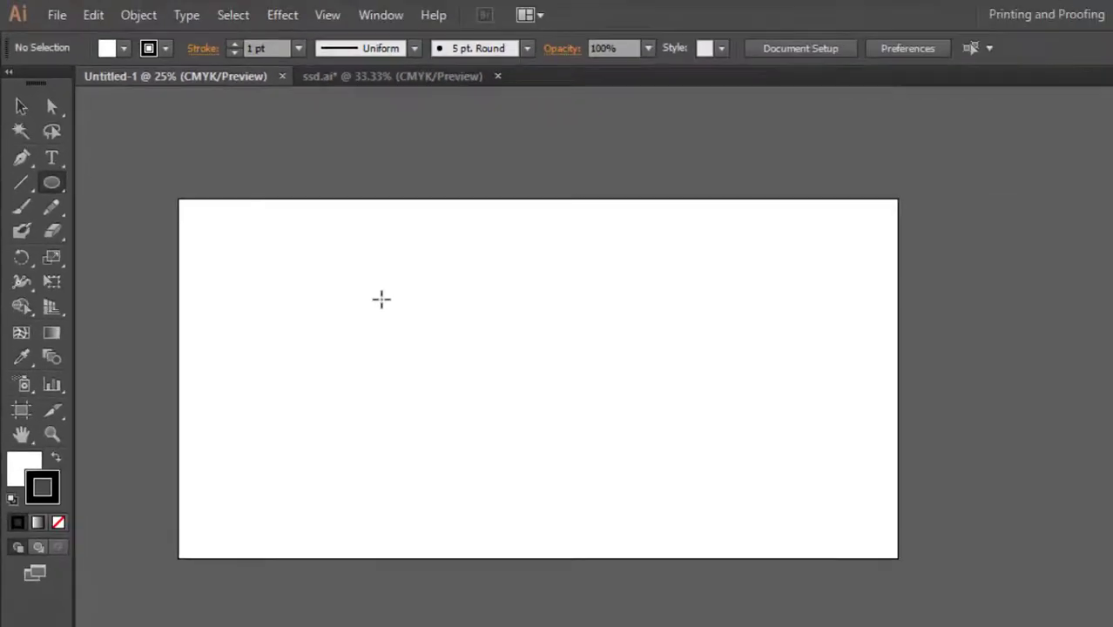
pyautogui.press('shift')
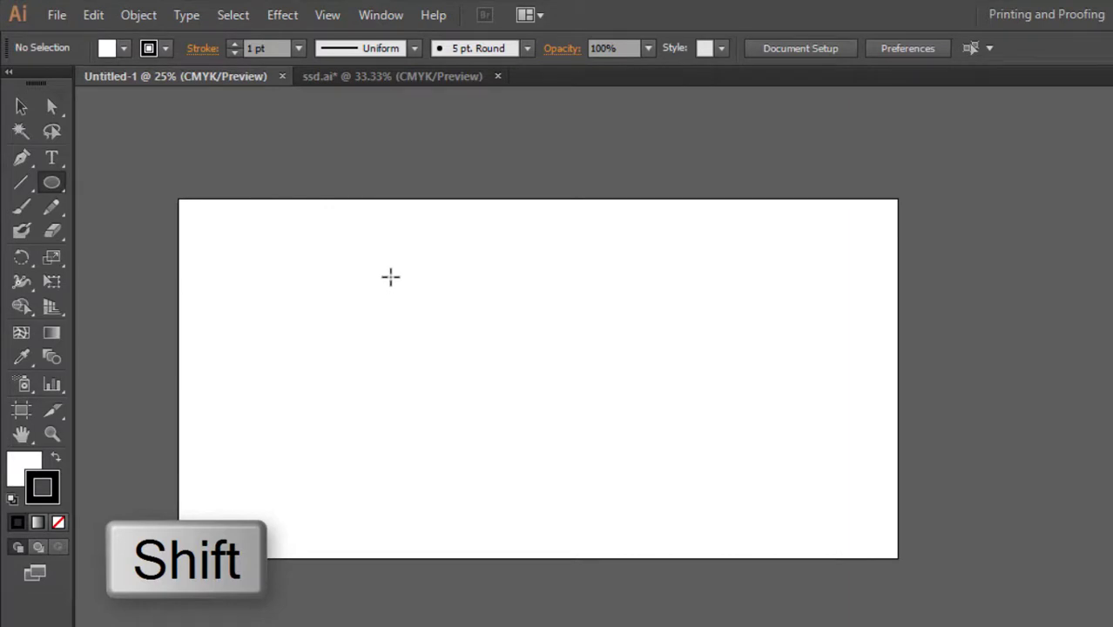
pyautogui.moveTo(390, 277); pyautogui.dragTo(479, 378)
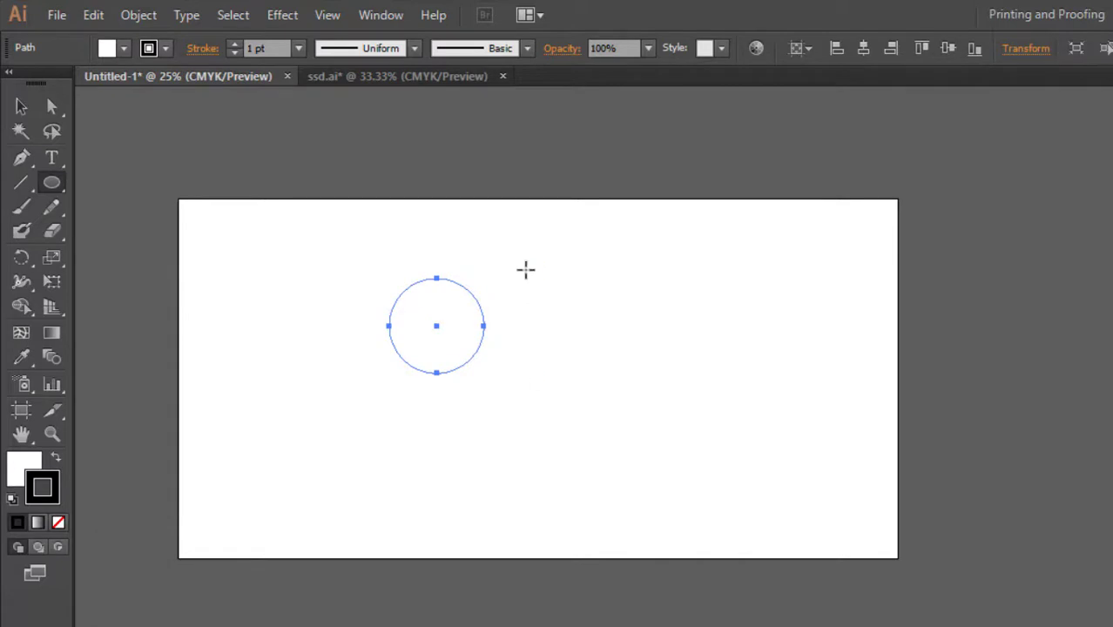
pyautogui.moveTo(525, 270); pyautogui.dragTo(614, 409)
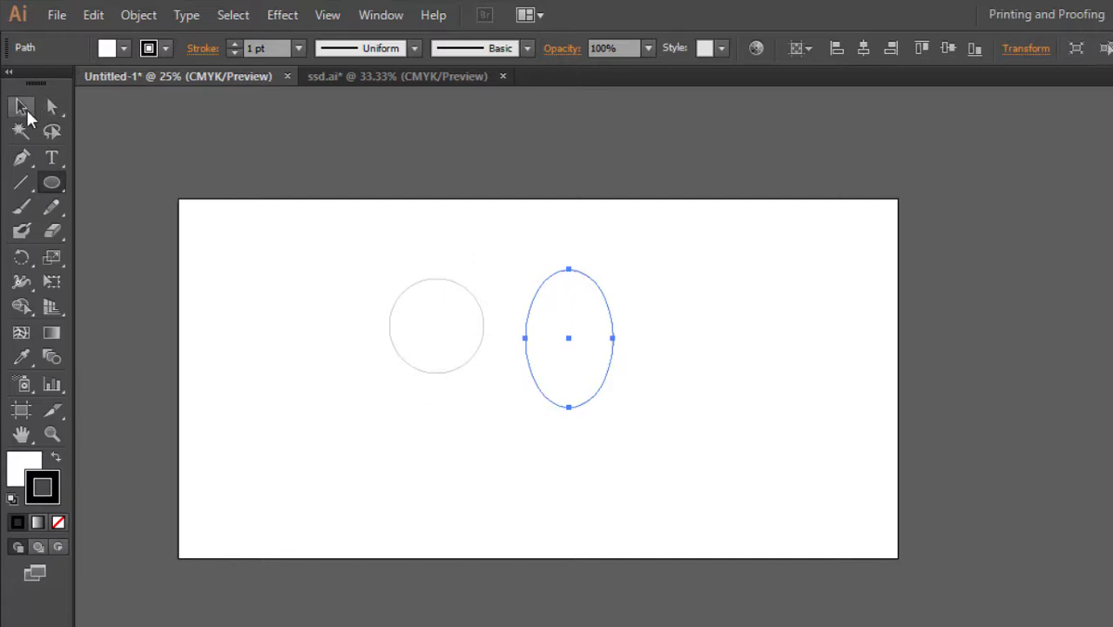
pyautogui.click(21, 107)
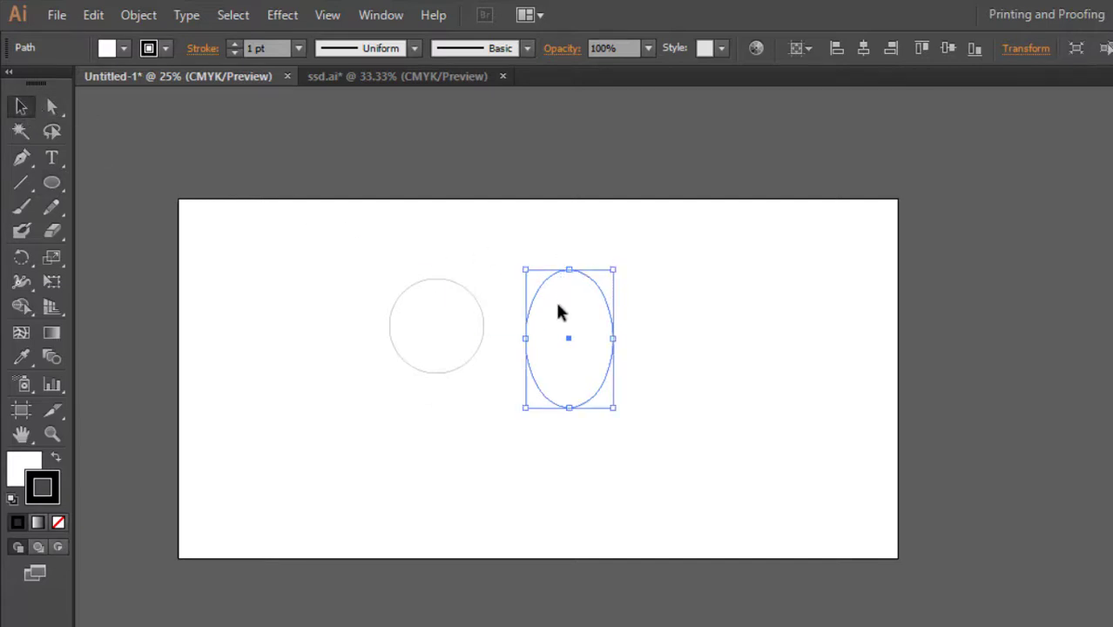
pyautogui.press('Delete')
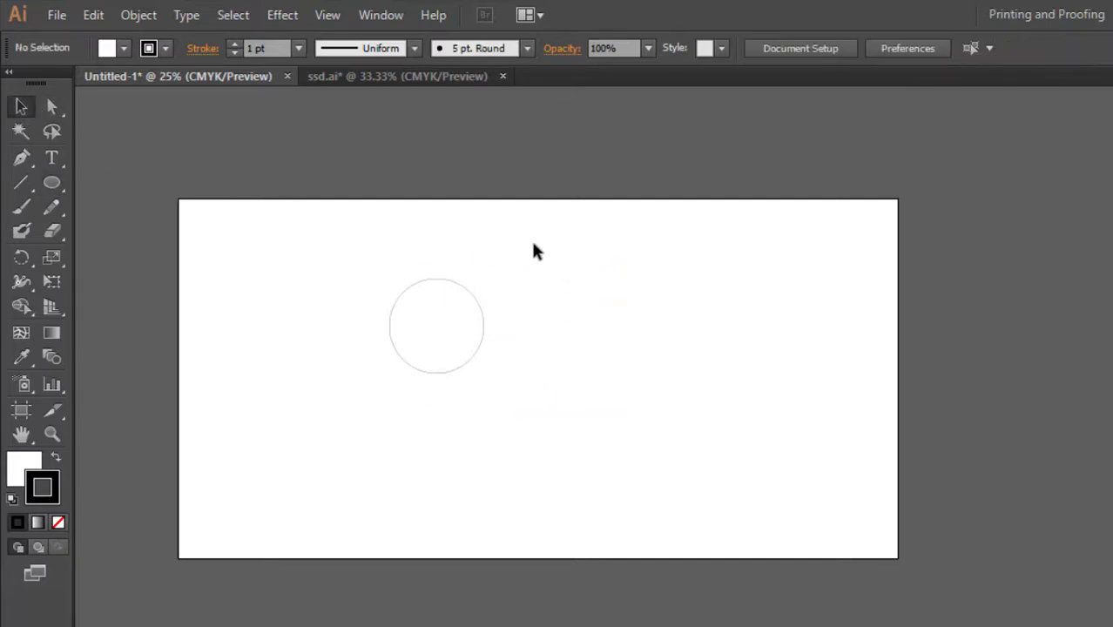
pyautogui.moveTo(533, 244); pyautogui.dragTo(444, 326)
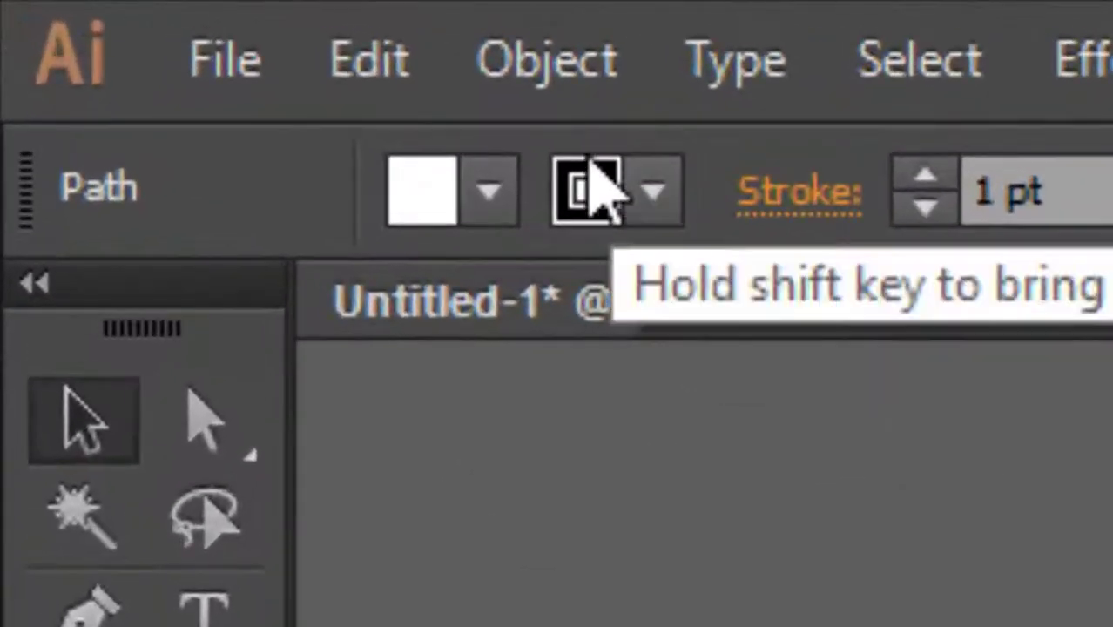
# Set the circle's fill to CMYK Green after trying red, then reselect it.
pyautogui.click(493, 197)
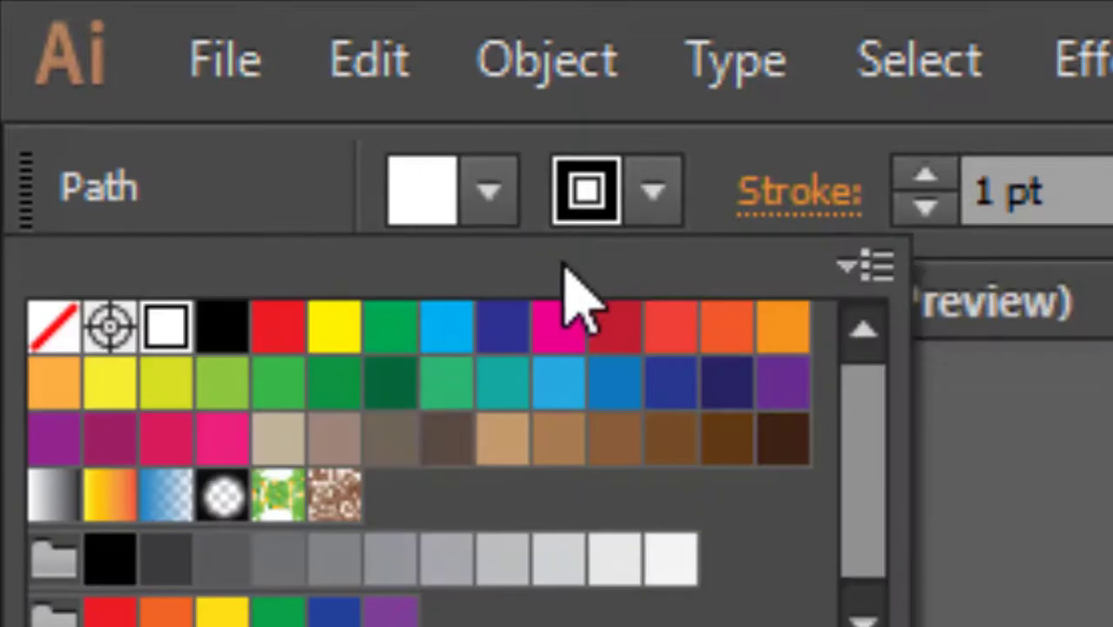
pyautogui.click(262, 324)
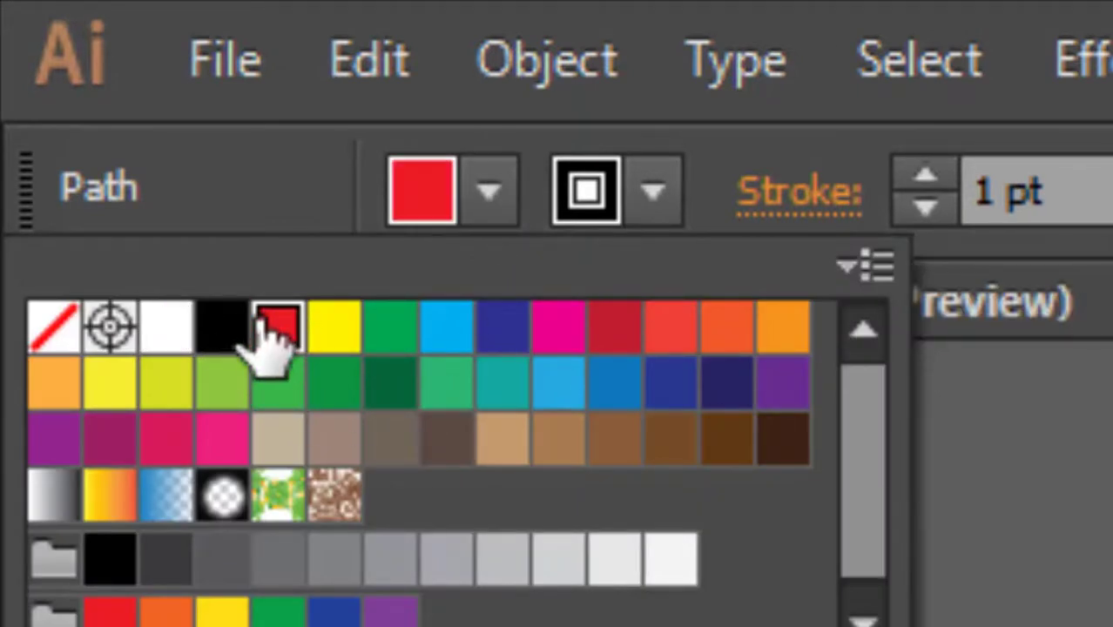
pyautogui.click(387, 330)
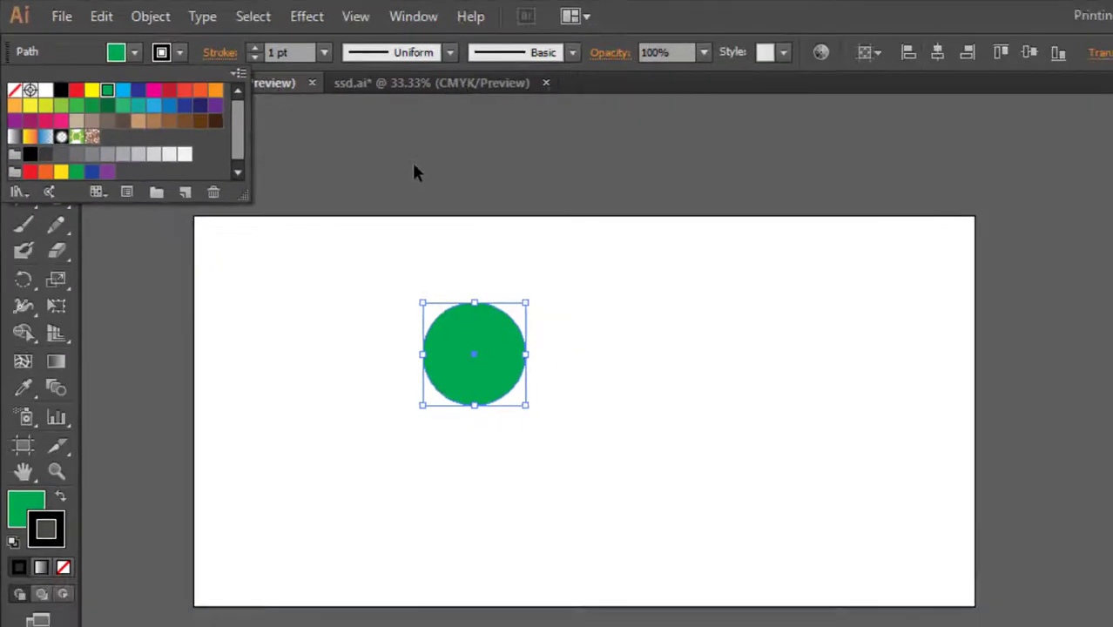
pyautogui.click(566, 309)
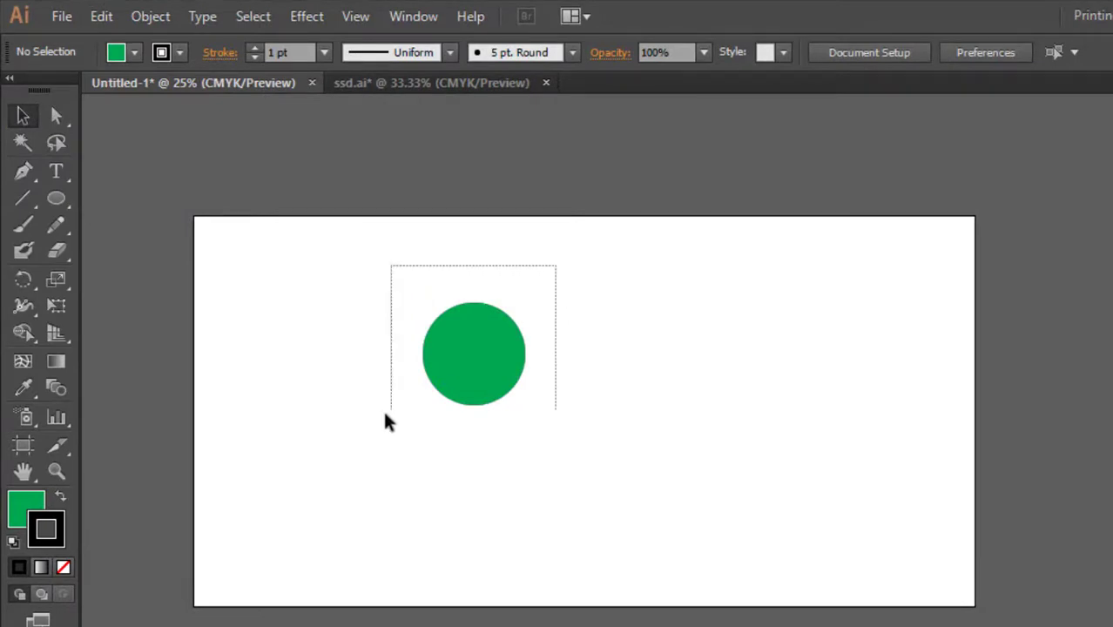
pyautogui.moveTo(555, 264); pyautogui.dragTo(362, 458)
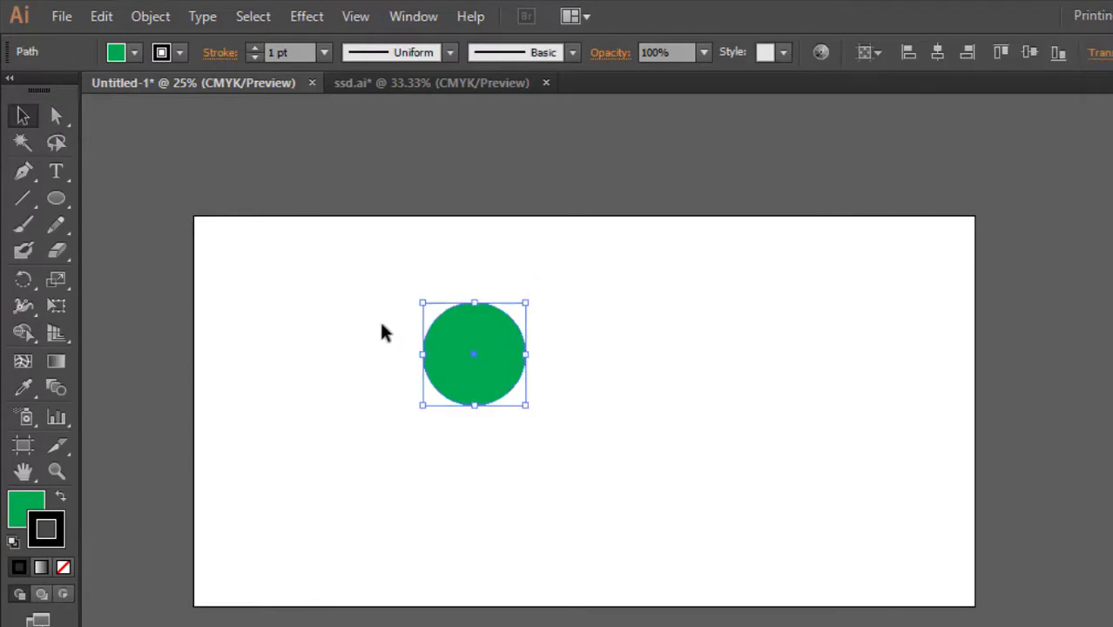
# Make a new pattern from the green circle via Object > Pattern > Make.
pyautogui.click(139, 18)
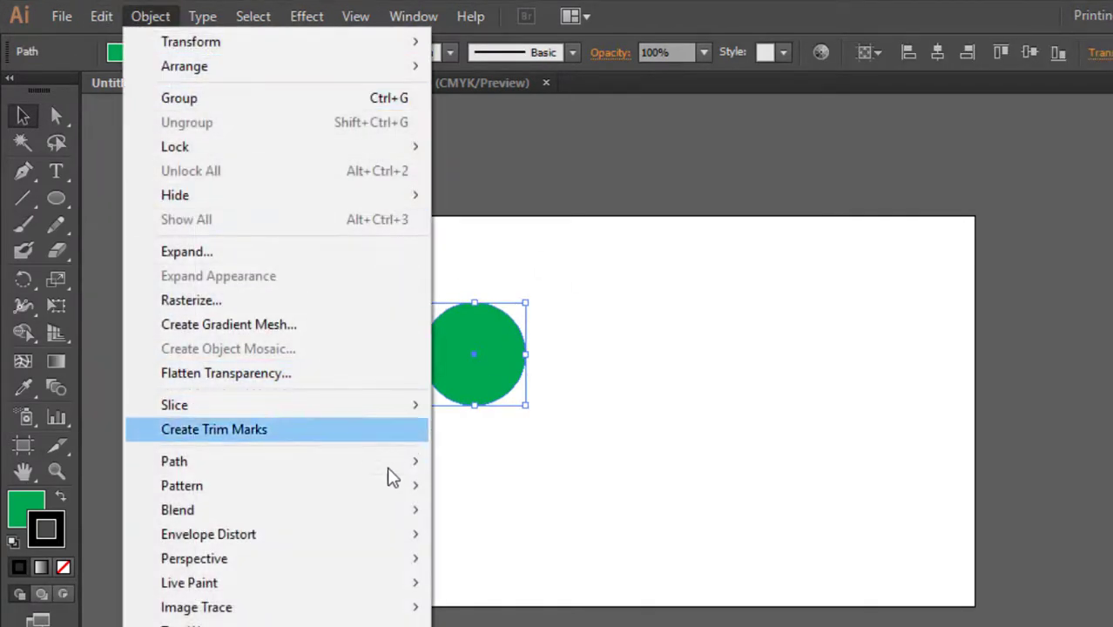
pyautogui.moveTo(261, 485)
pyautogui.click(474, 489)
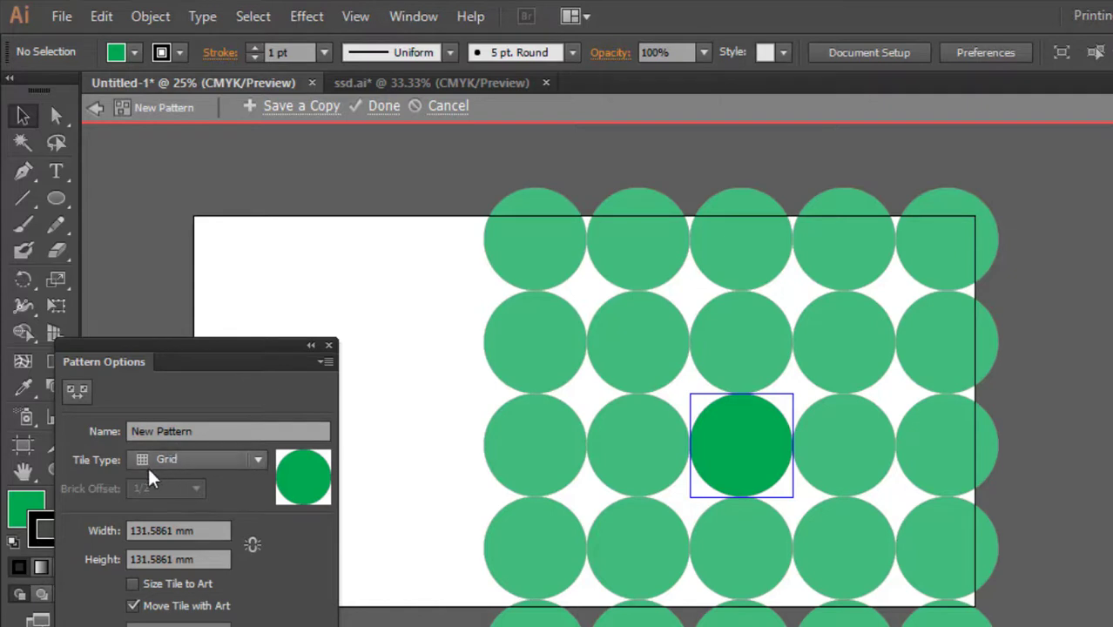
# Name the pattern 'Bulat', keep Grid tile type, and select the centre circle.
pyautogui.moveTo(206, 431); pyautogui.dragTo(121, 427)
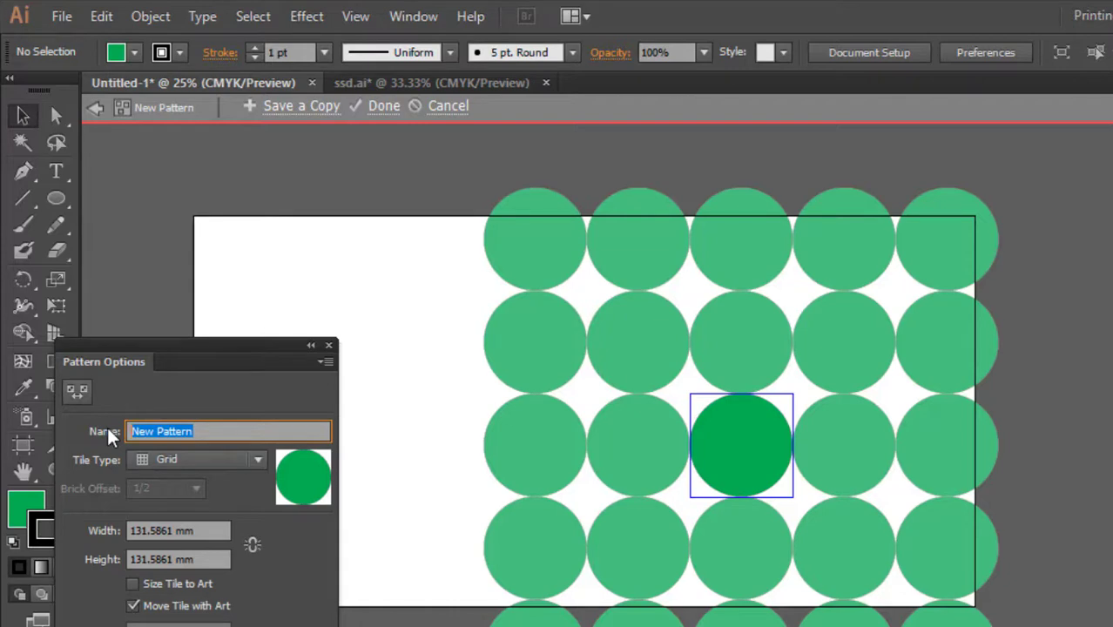
pyautogui.write('Bulat')
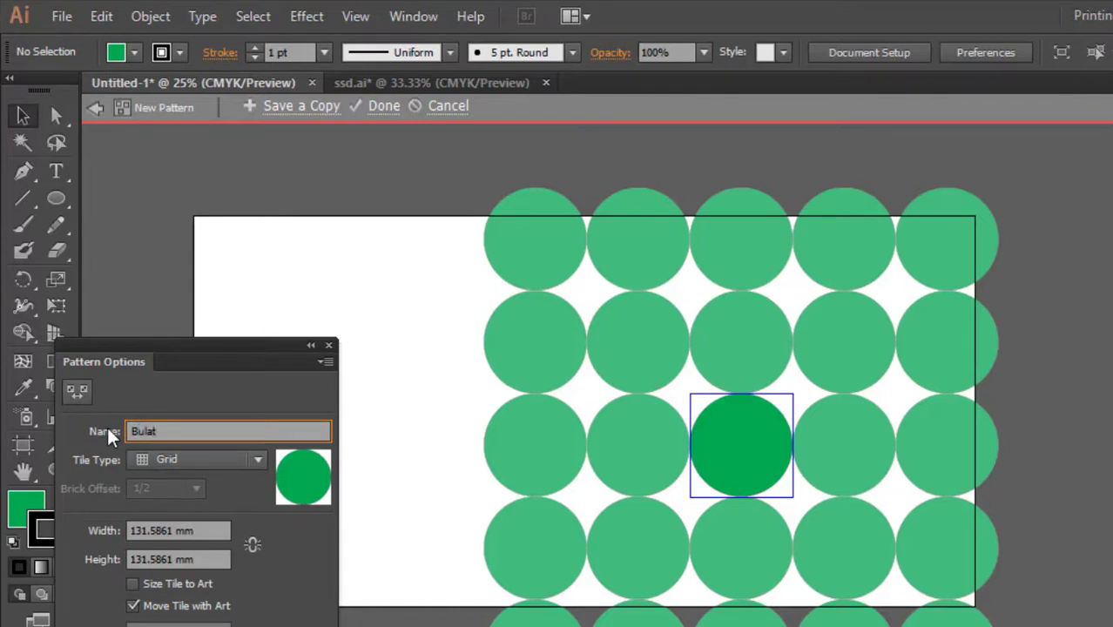
pyautogui.press('Return')
pyautogui.click(225, 459)
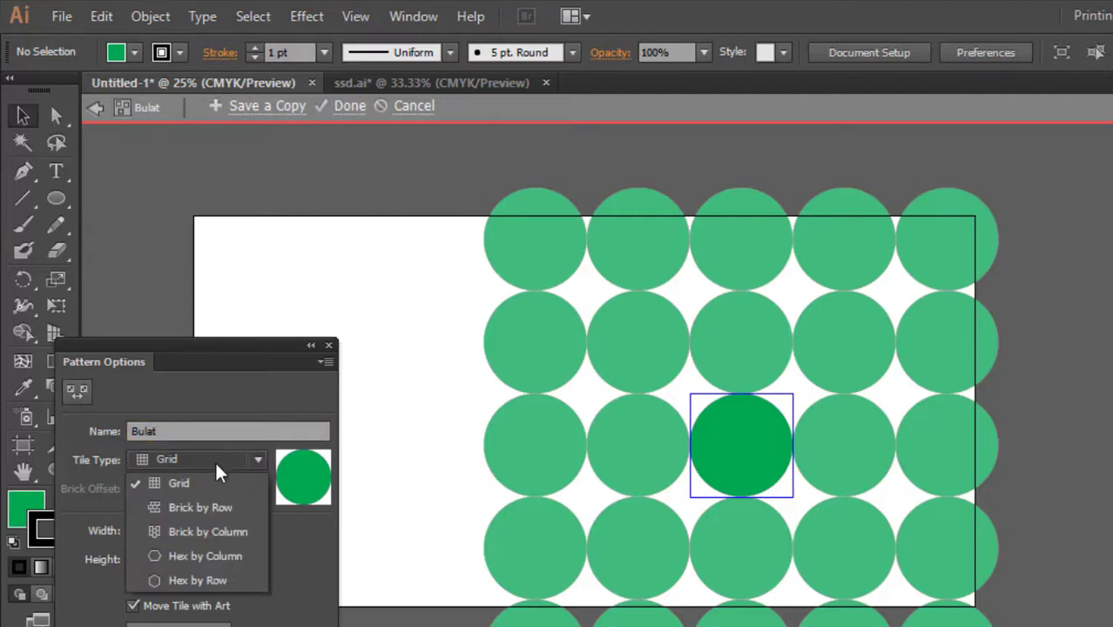
pyautogui.click(206, 482)
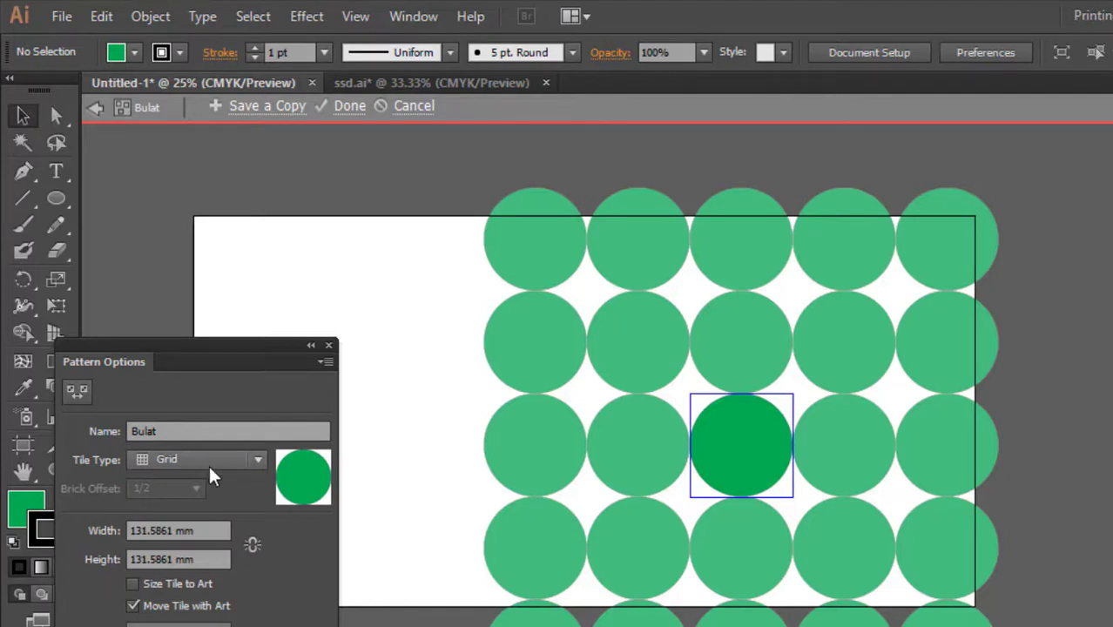
pyautogui.click(719, 440)
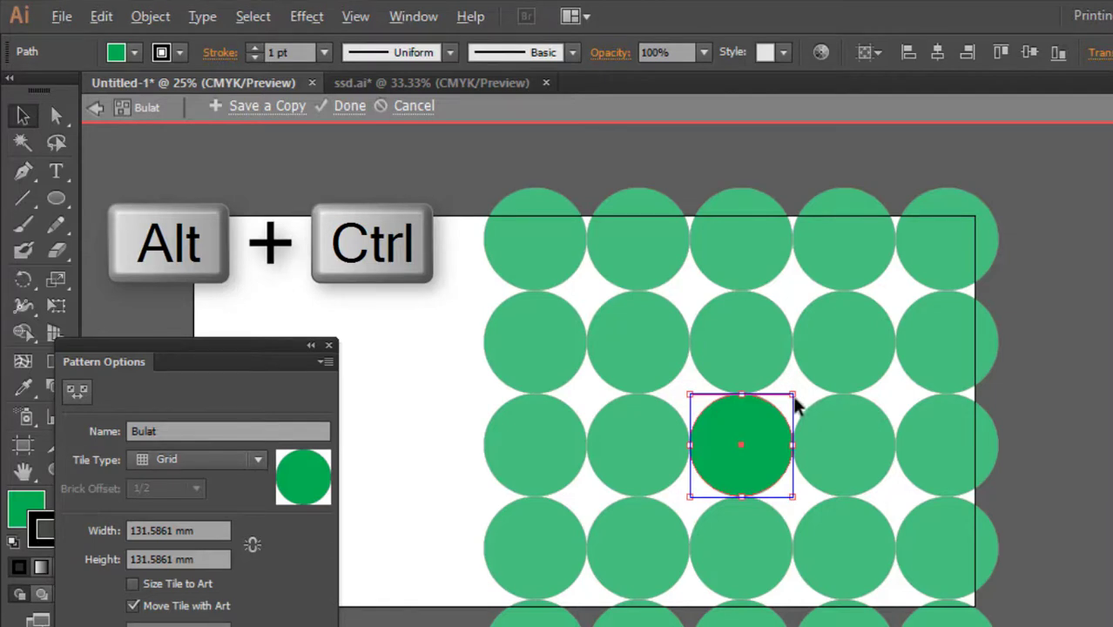
# Scale the tile's green circle down and zoom in on the centre tile.
pyautogui.moveTo(792, 397); pyautogui.dragTo(770, 418)
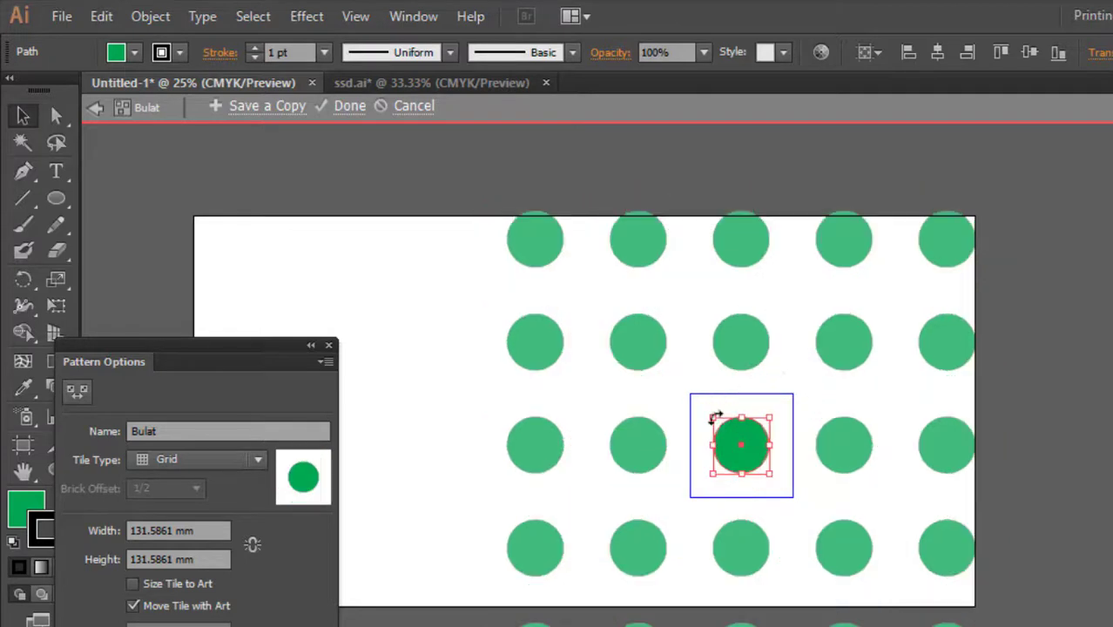
pyautogui.click(1005, 324)
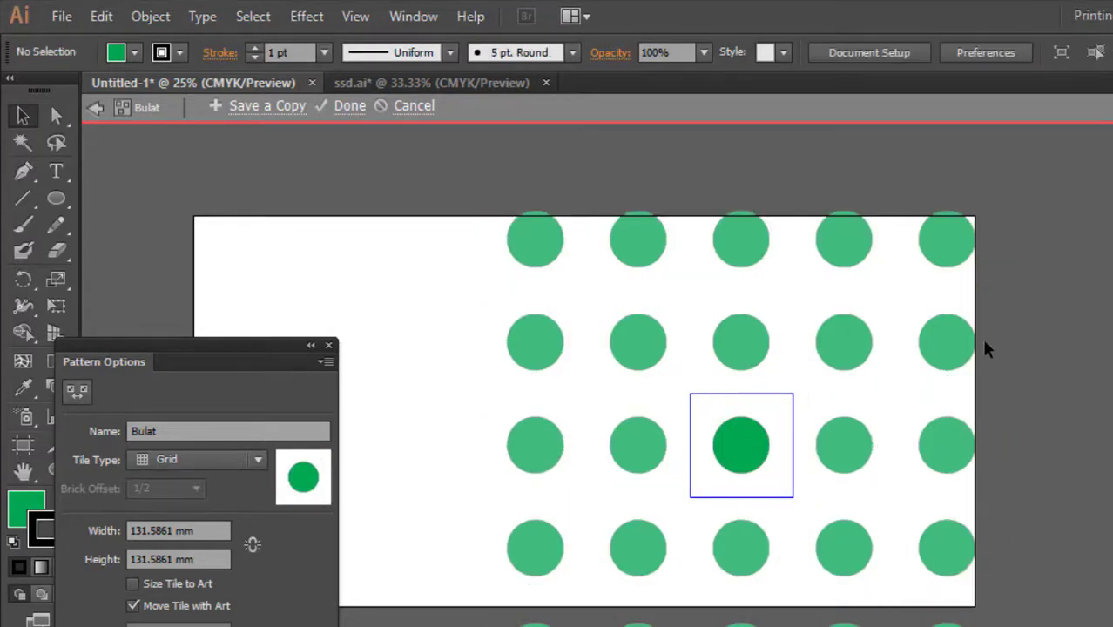
pyautogui.moveTo(583, 348); pyautogui.dragTo(929, 587)
pyautogui.moveTo(732, 347); pyautogui.dragTo(787, 423)
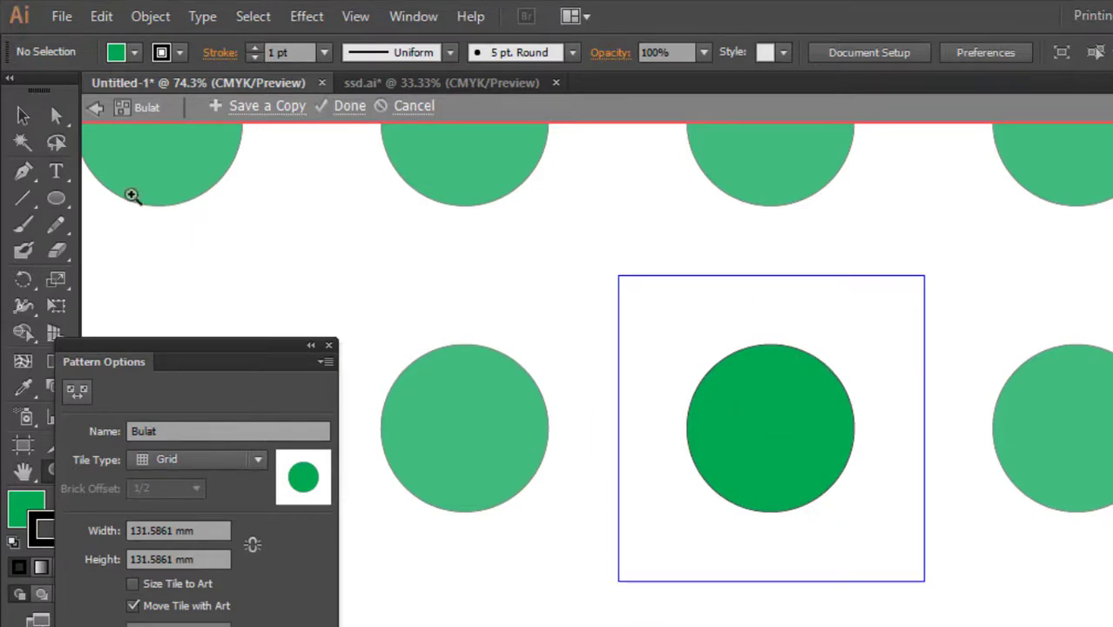
pyautogui.click(25, 116)
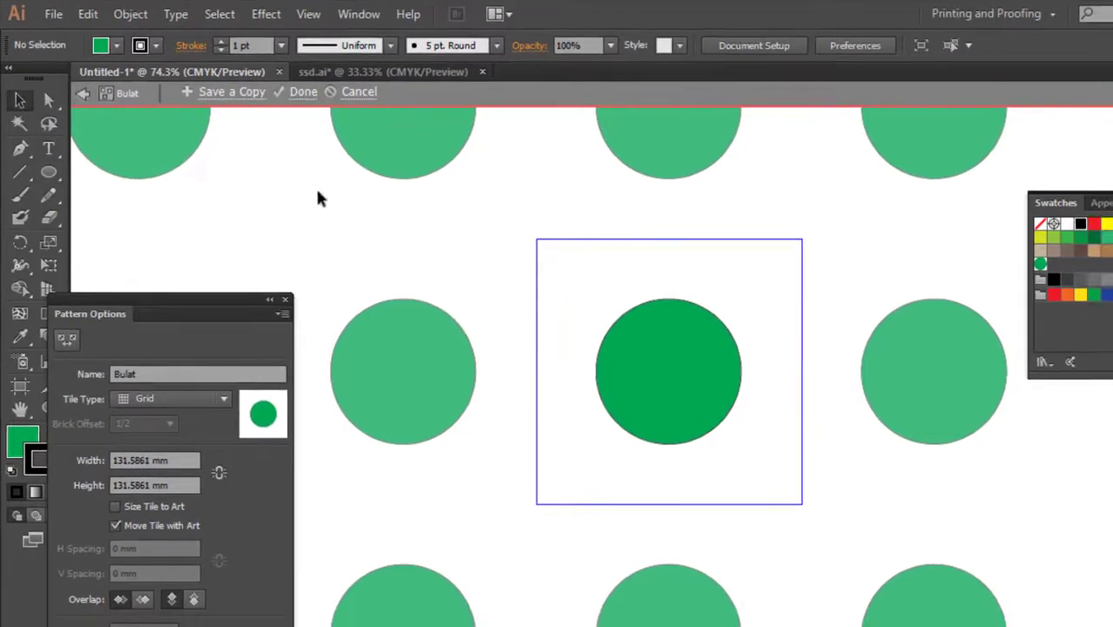
# Alt-drag a copy of the circle onto the tile's top-left corner, then zoom out.
pyautogui.click(636, 319)
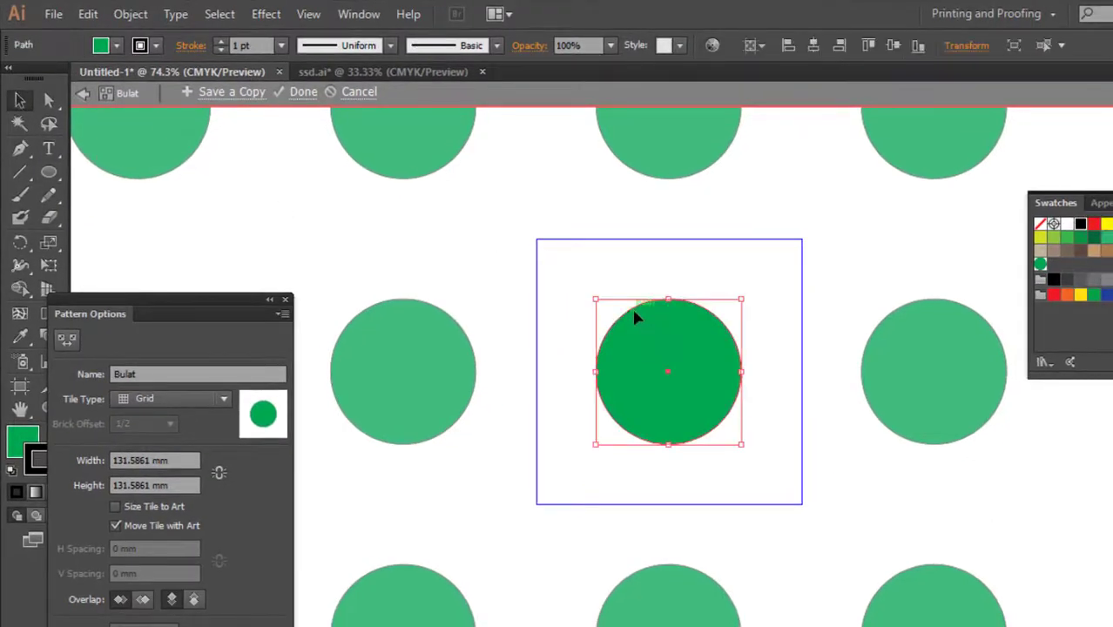
pyautogui.press('alt')
pyautogui.moveTo(679, 314); pyautogui.dragTo(575, 238)
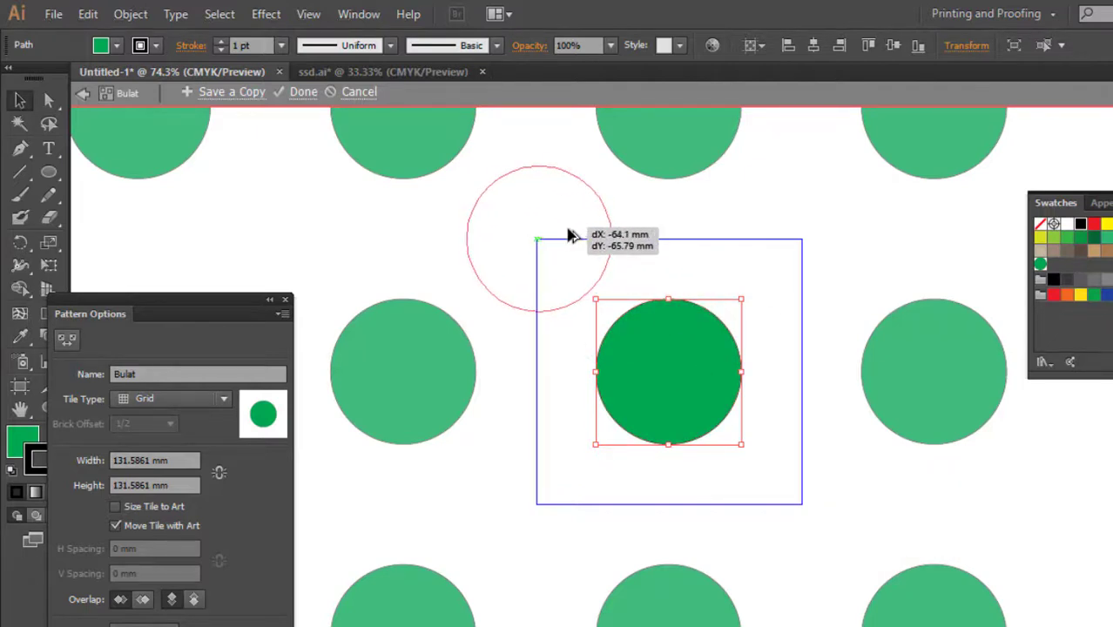
pyautogui.moveTo(573, 237); pyautogui.dragTo(570, 241)
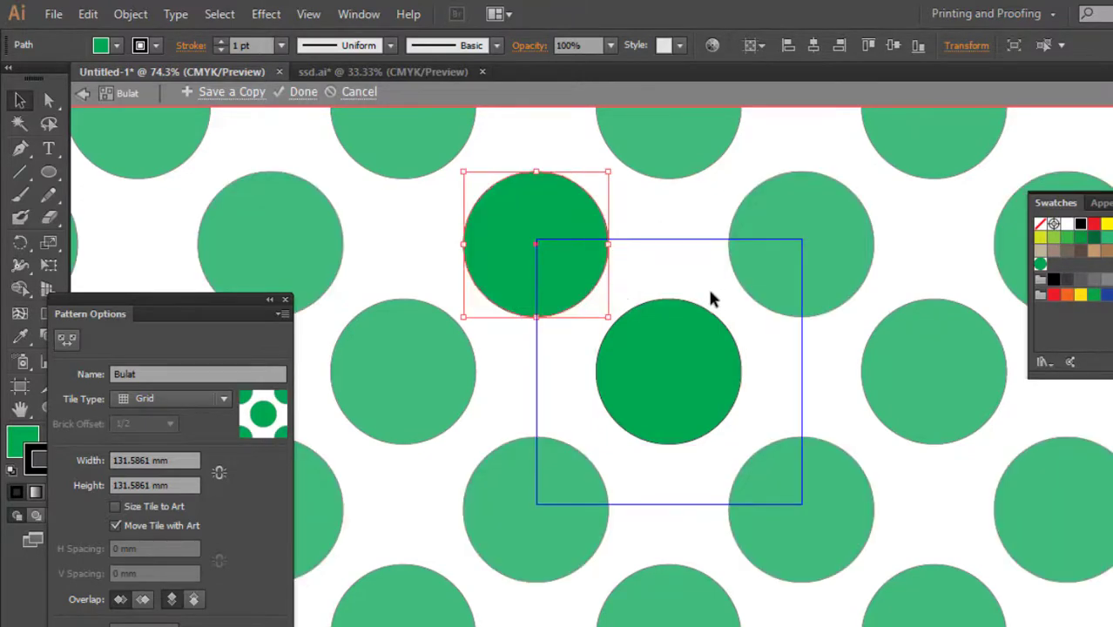
pyautogui.keyDown('ctrl'); pyautogui.keyDown('alt'); pyautogui.click(627, 251); pyautogui.keyUp('alt'); pyautogui.keyUp('ctrl')
pyautogui.keyDown('ctrl'); pyautogui.keyDown('alt'); pyautogui.click(628, 252); pyautogui.keyUp('alt'); pyautogui.keyUp('ctrl')
pyautogui.scroll(-2, 728, 315)
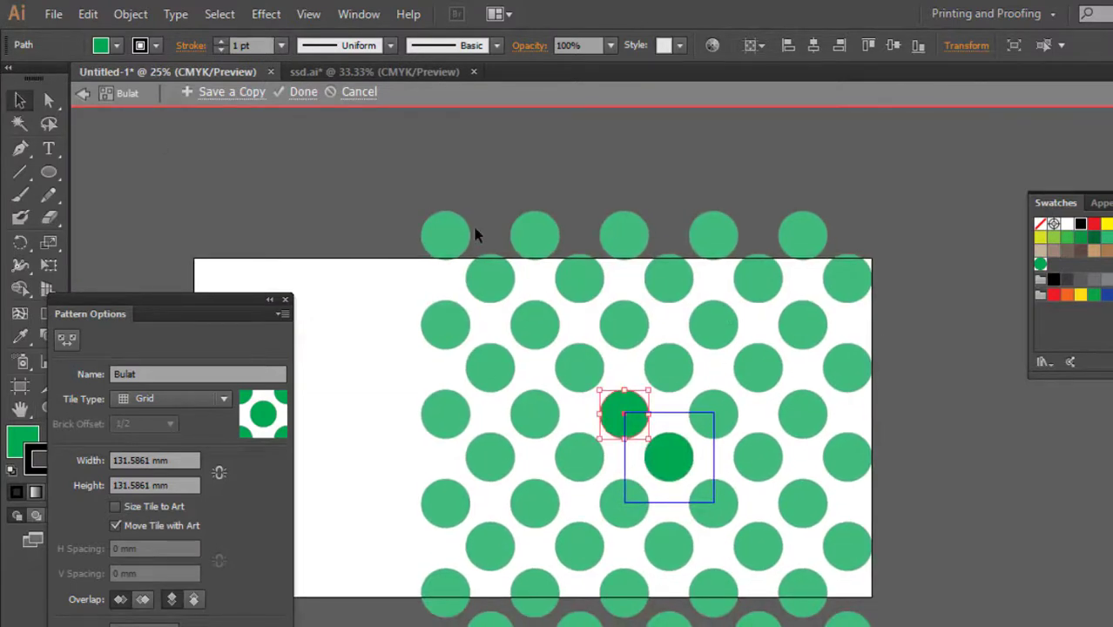
pyautogui.click(474, 226)
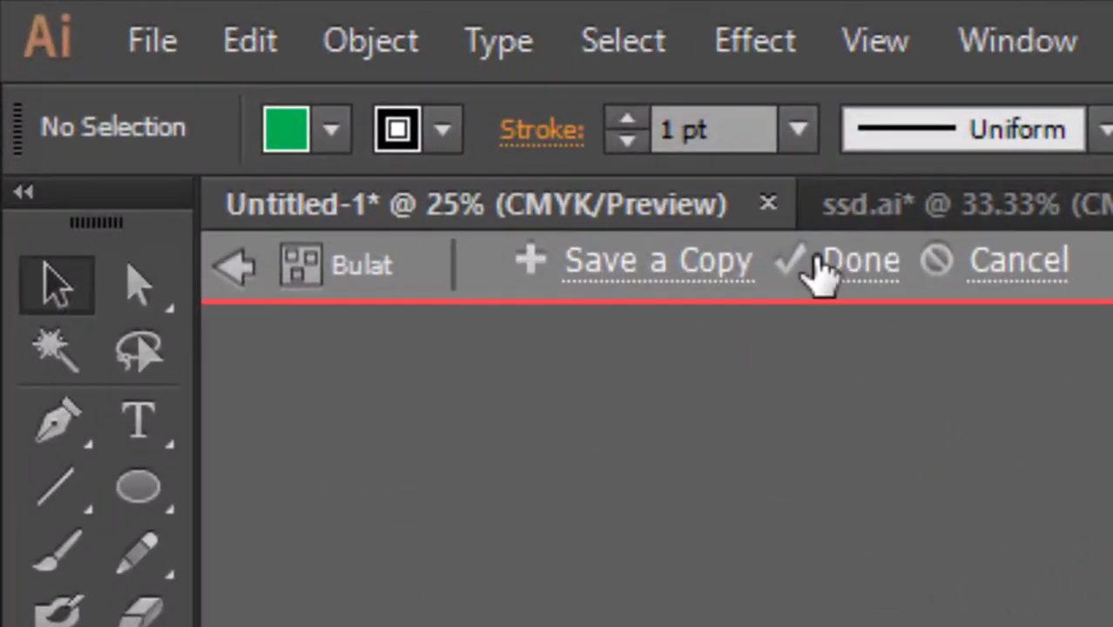
# Exit pattern editing, move the circle top-left, and draw a large rectangle.
pyautogui.click(805, 257)
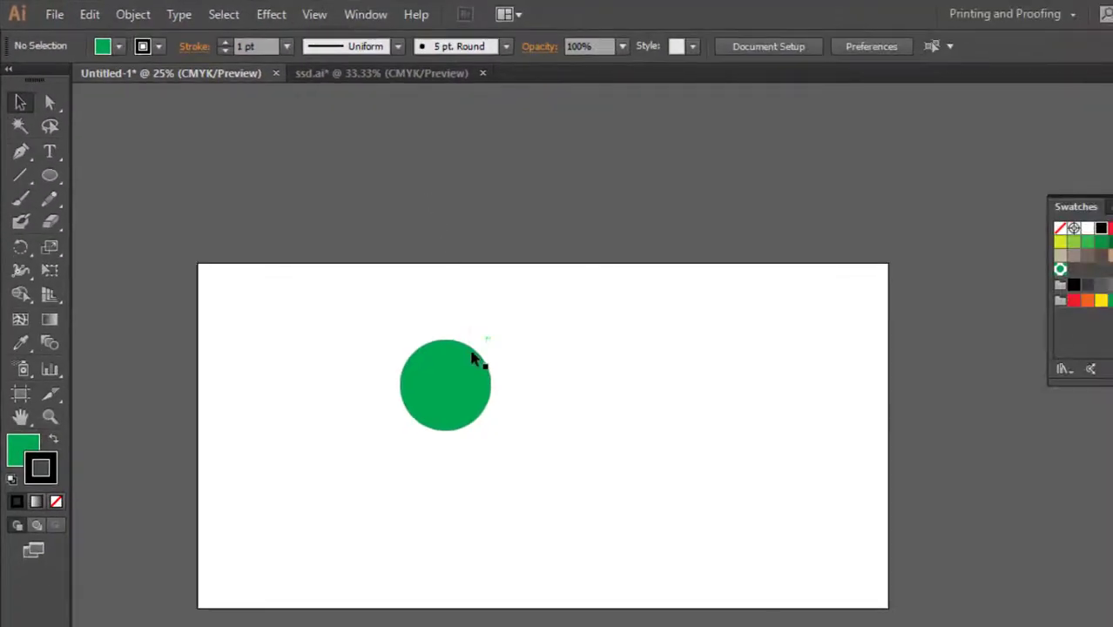
pyautogui.moveTo(461, 367); pyautogui.dragTo(284, 295)
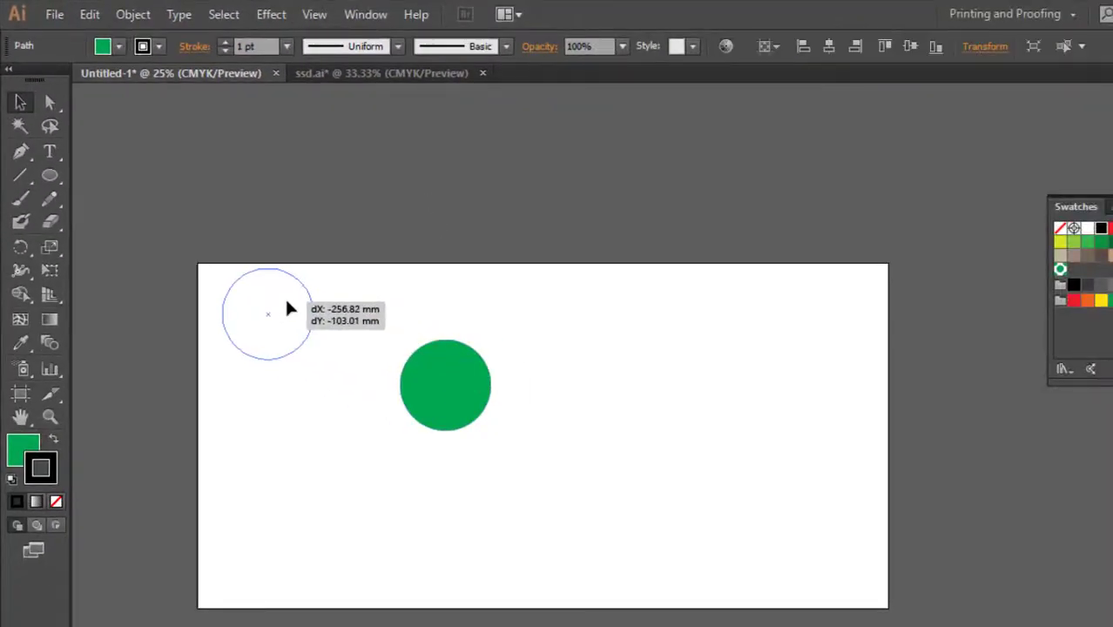
pyautogui.moveTo(50, 175); pyautogui.dragTo(108, 177)
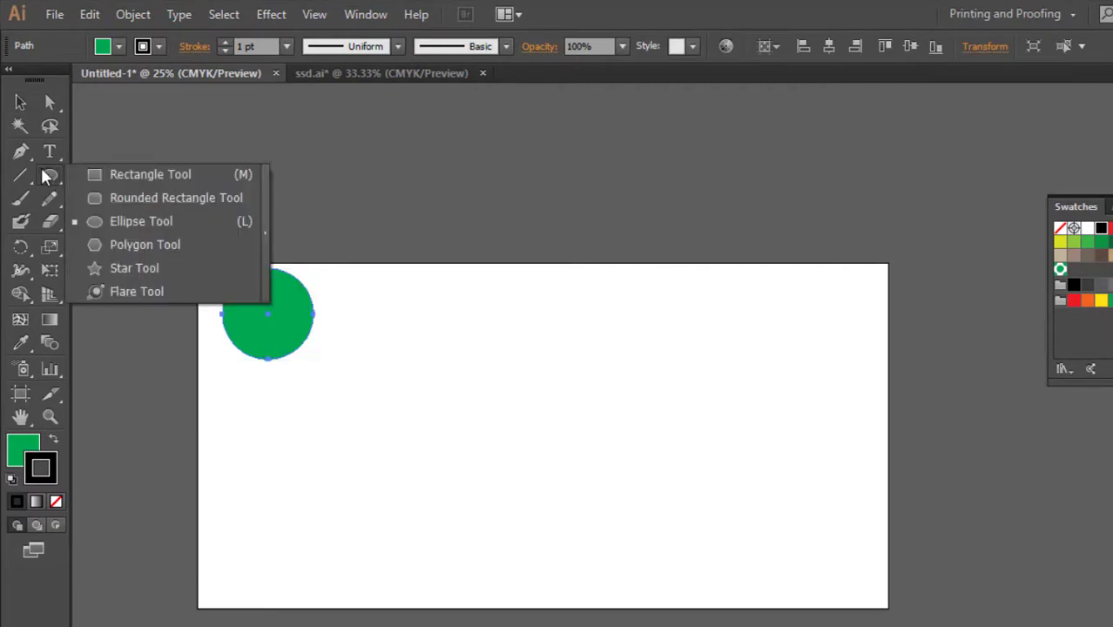
pyautogui.moveTo(389, 291); pyautogui.dragTo(788, 558)
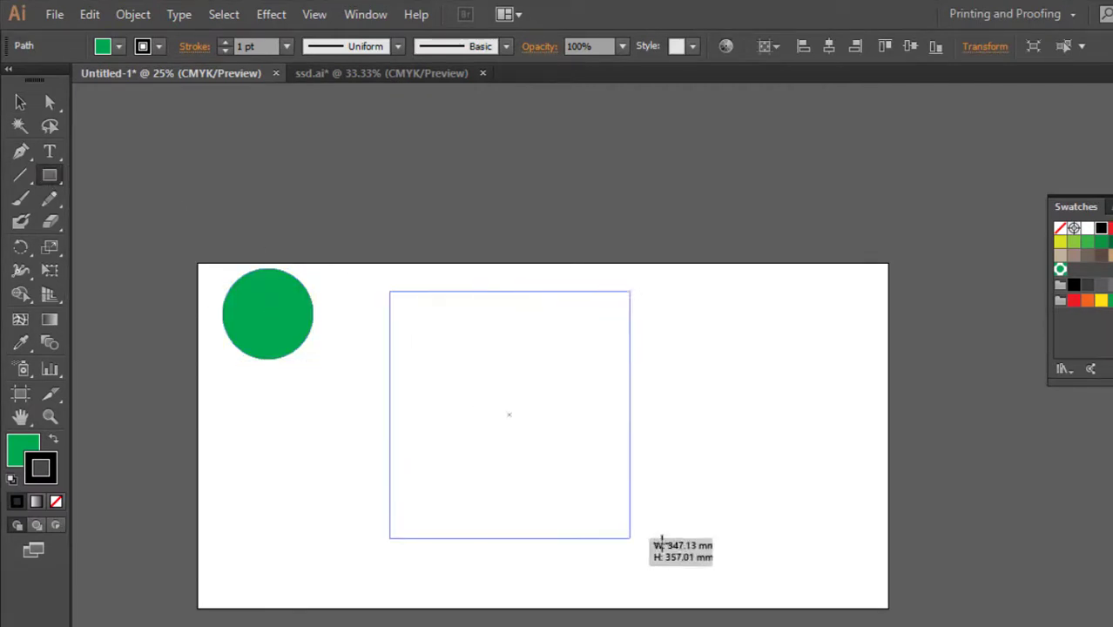
pyautogui.click(20, 102)
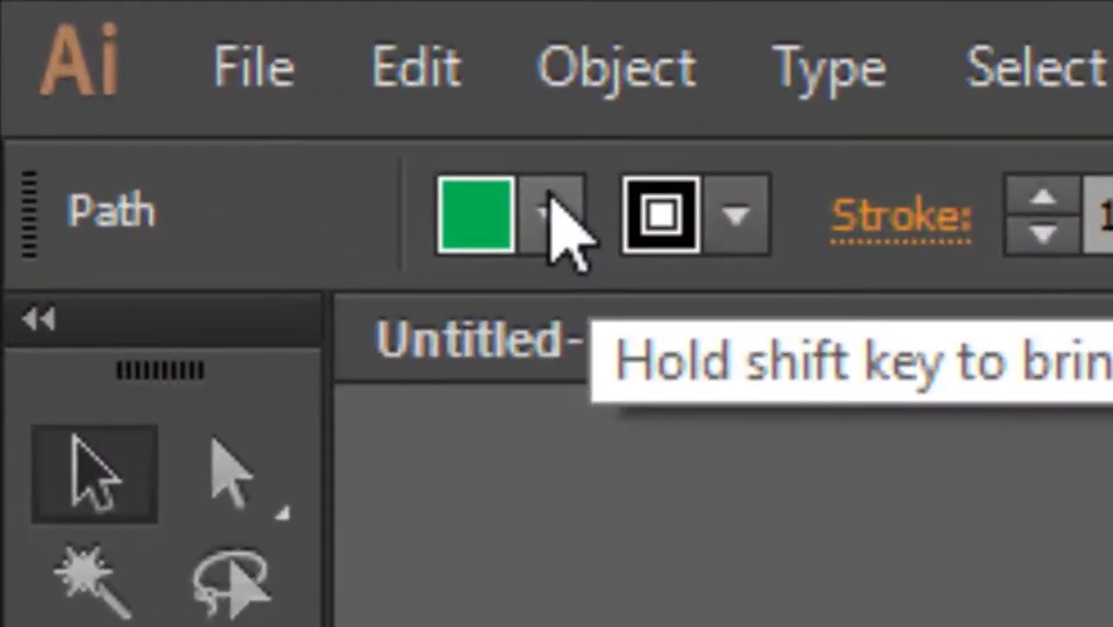
# Apply the Bulat pattern swatch as the rectangle's fill.
pyautogui.click(551, 209)
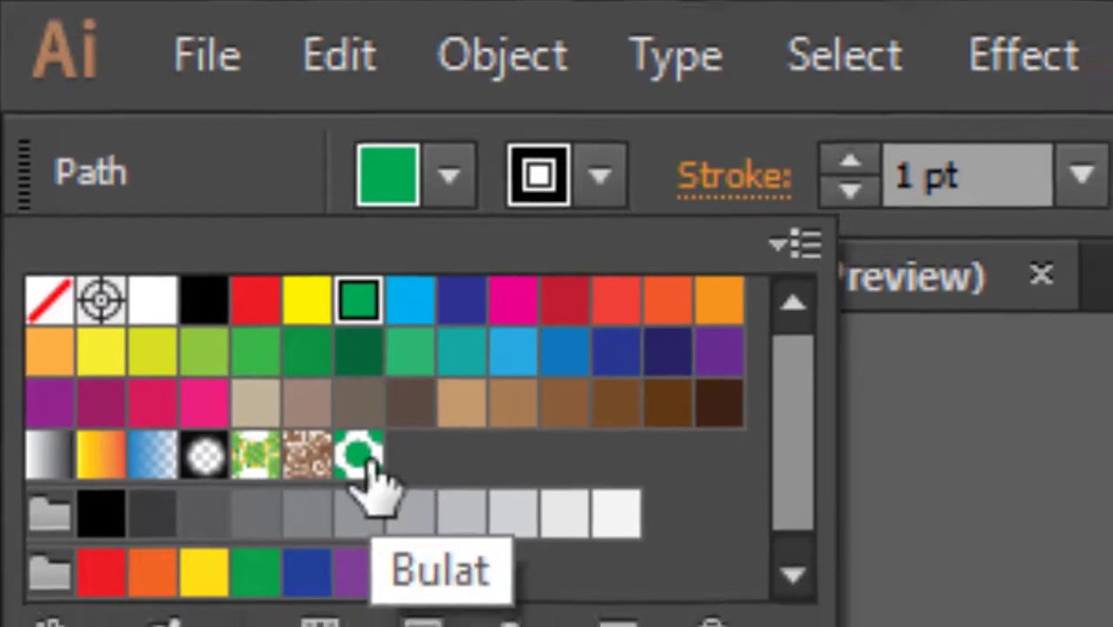
pyautogui.click(366, 460)
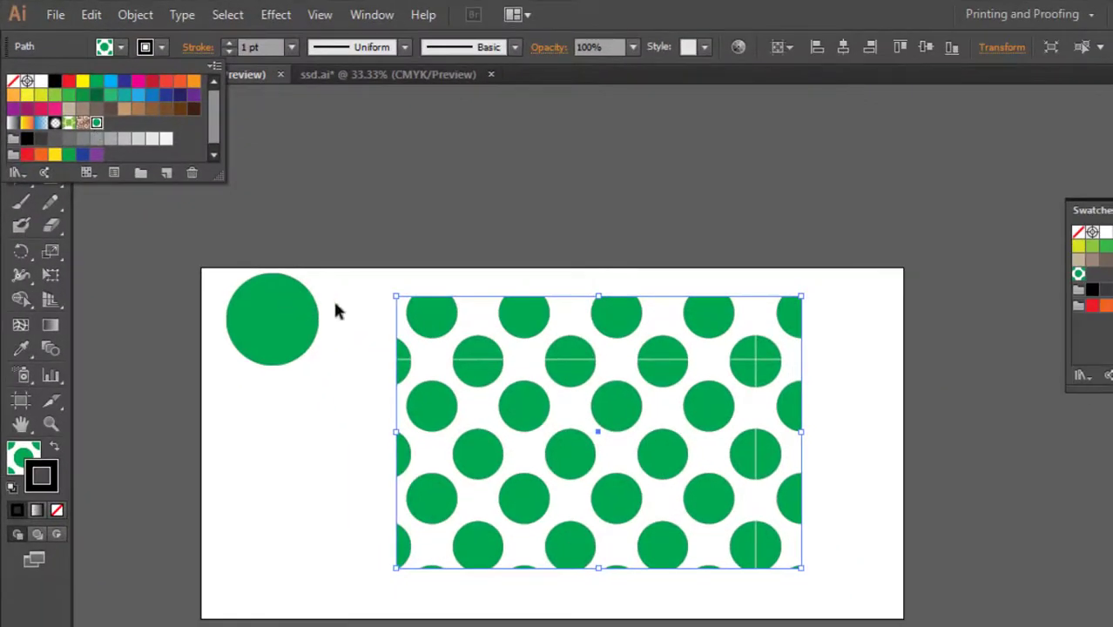
pyautogui.click(409, 222)
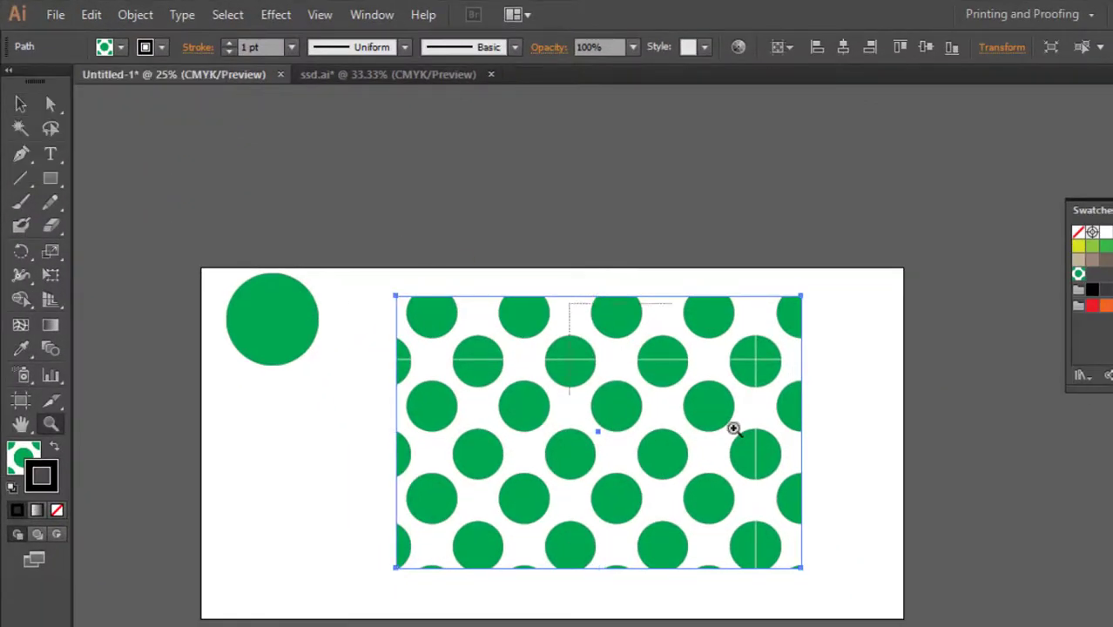
# Zoom in to inspect the polka dots, then back out to the whole artboard.
pyautogui.moveTo(637, 359); pyautogui.dragTo(733, 430)
pyautogui.keyDown('alt'); pyautogui.click(641, 428); pyautogui.keyUp('alt')
pyautogui.keyDown('alt'); pyautogui.click(618, 424); pyautogui.keyUp('alt')
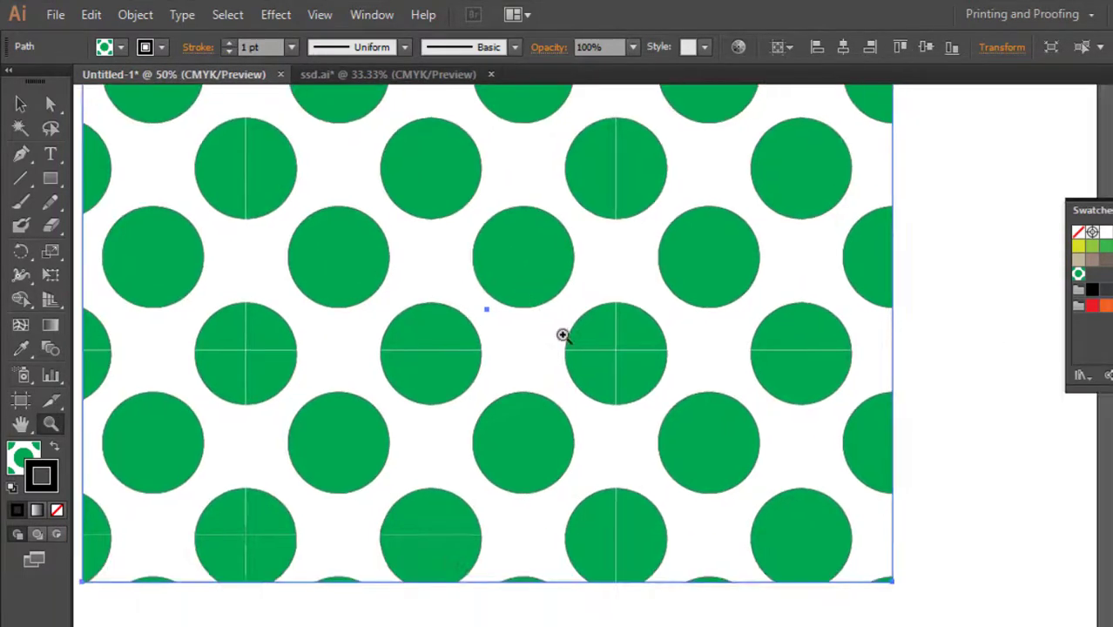
pyautogui.keyDown('alt'); pyautogui.click(564, 330); pyautogui.keyUp('alt')
pyautogui.keyDown('alt'); pyautogui.click(564, 330); pyautogui.keyUp('alt')
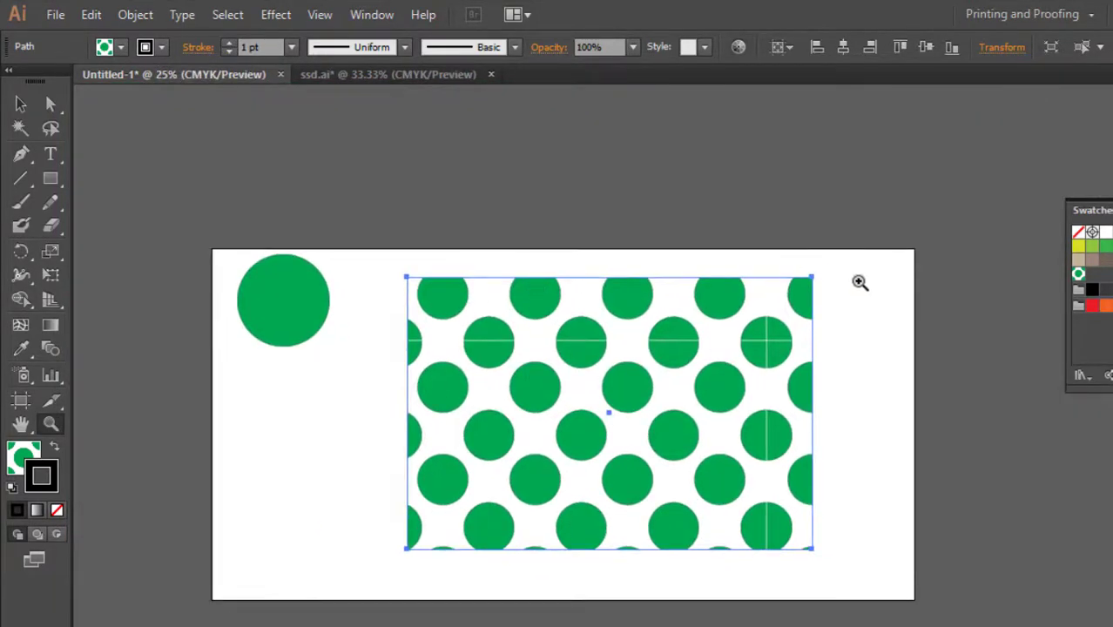
# Try resizing the patterned rectangle, undo the enlargement, then delete it.
pyautogui.press('v')
pyautogui.moveTo(812, 277); pyautogui.dragTo(587, 383)
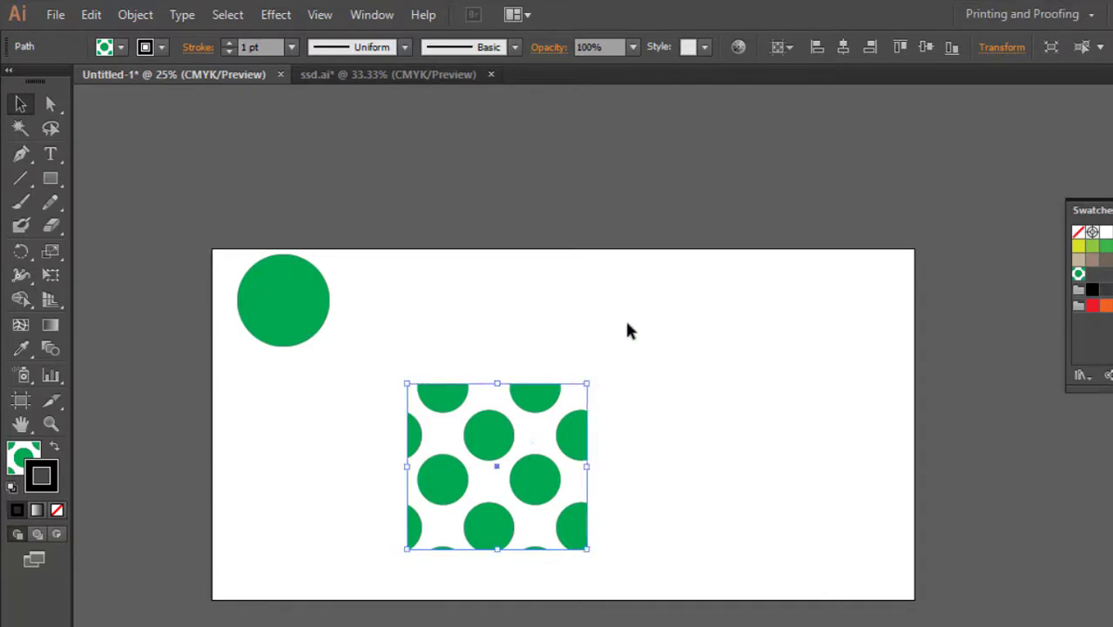
pyautogui.click(627, 330)
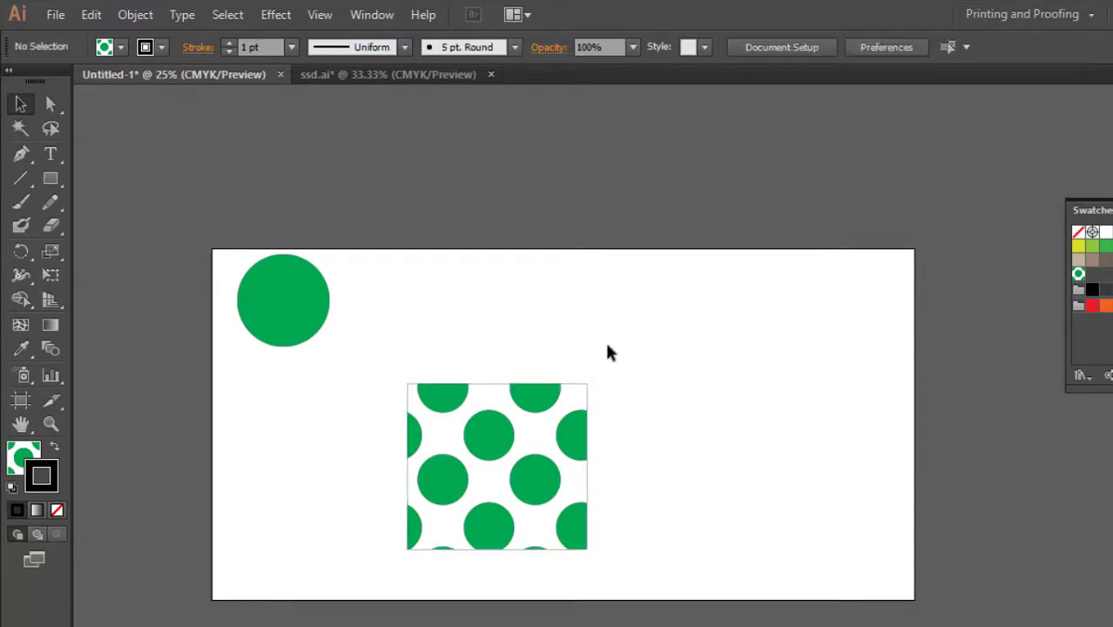
pyautogui.click(587, 384)
pyautogui.moveTo(587, 385); pyautogui.dragTo(907, 116)
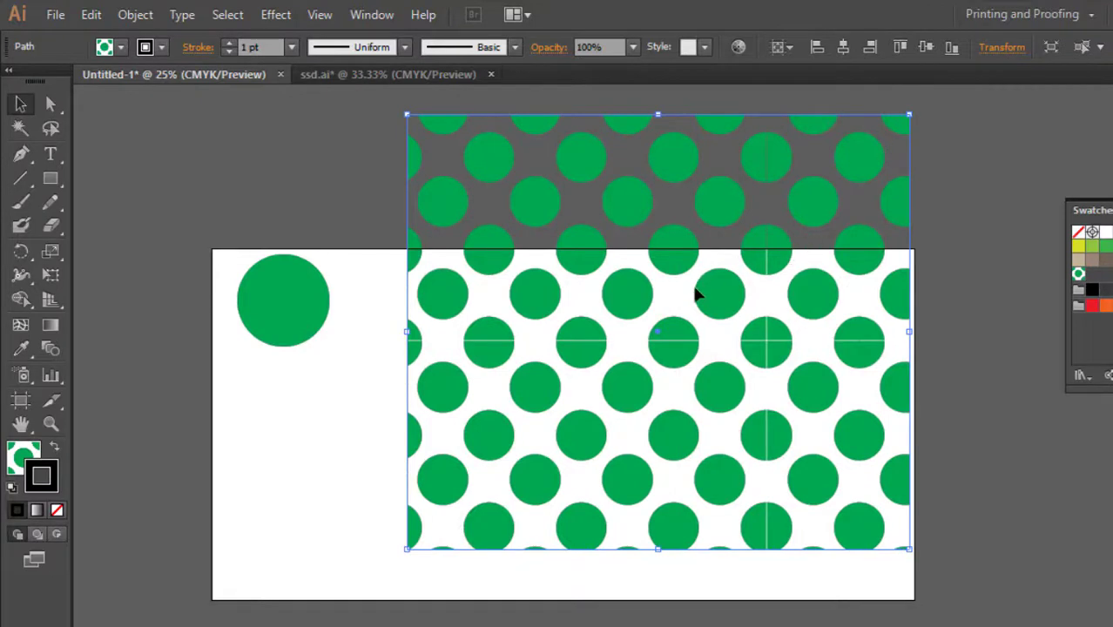
pyautogui.hotkey('ctrl', 'z')
pyautogui.click(624, 488)
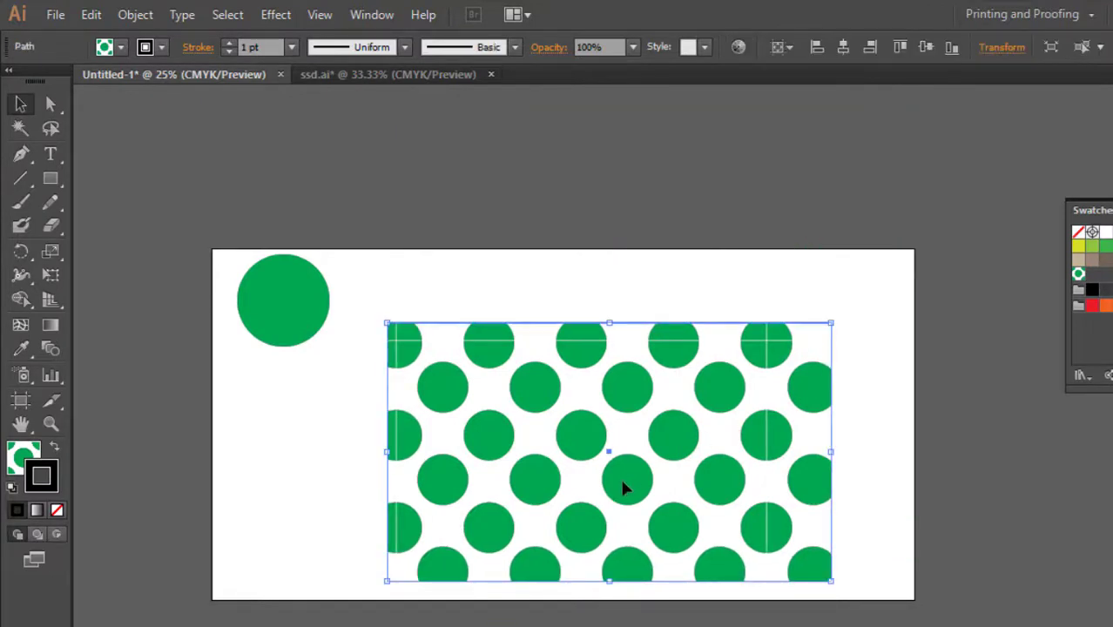
pyautogui.press('Delete')
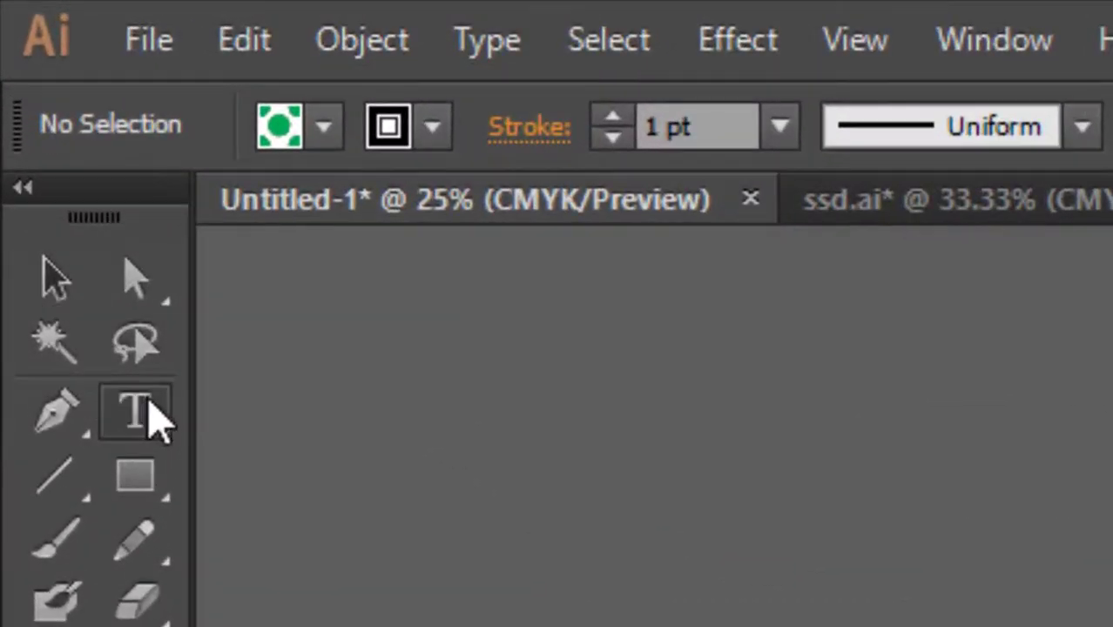
# Place point text 'DESIGNKU' mid-artboard and set it to 48 pt in the Character panel.
pyautogui.click(51, 154)
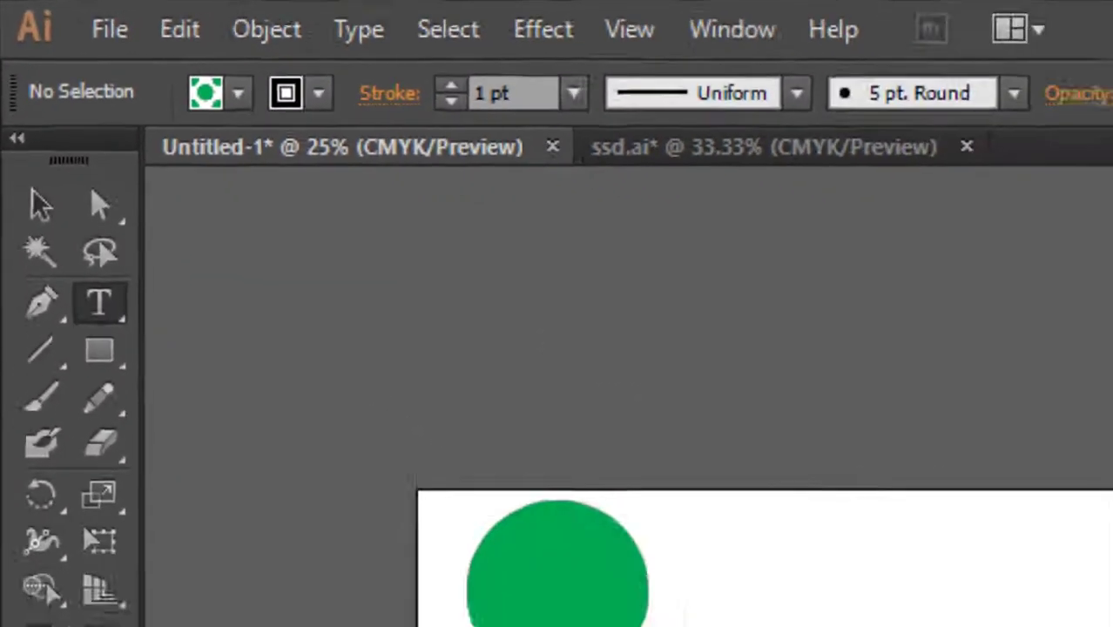
pyautogui.click(492, 412)
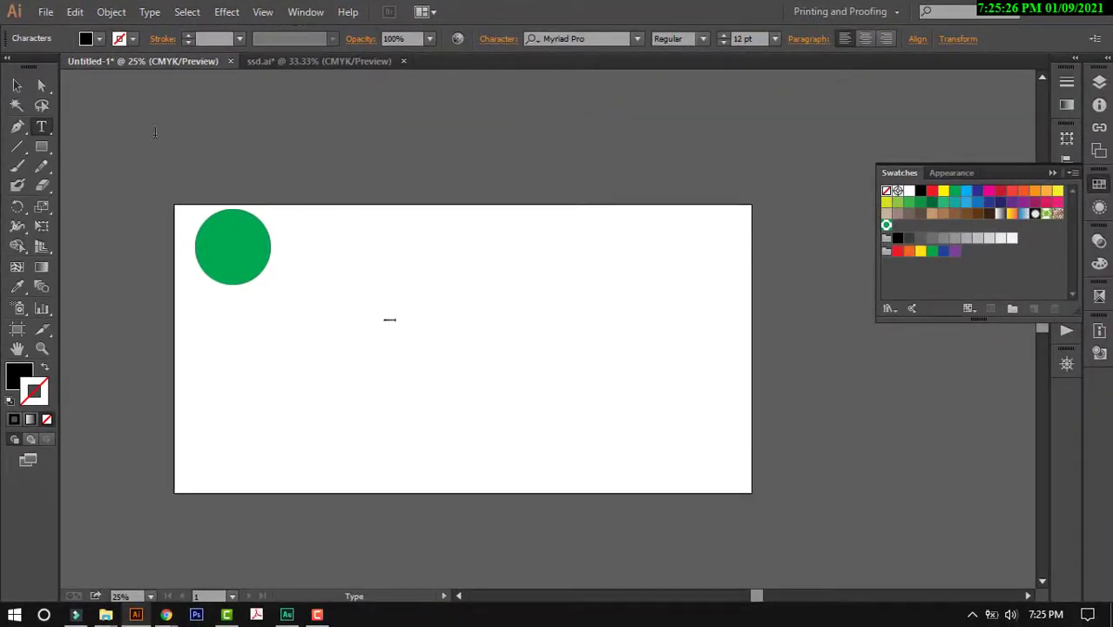
pyautogui.press('Escape')
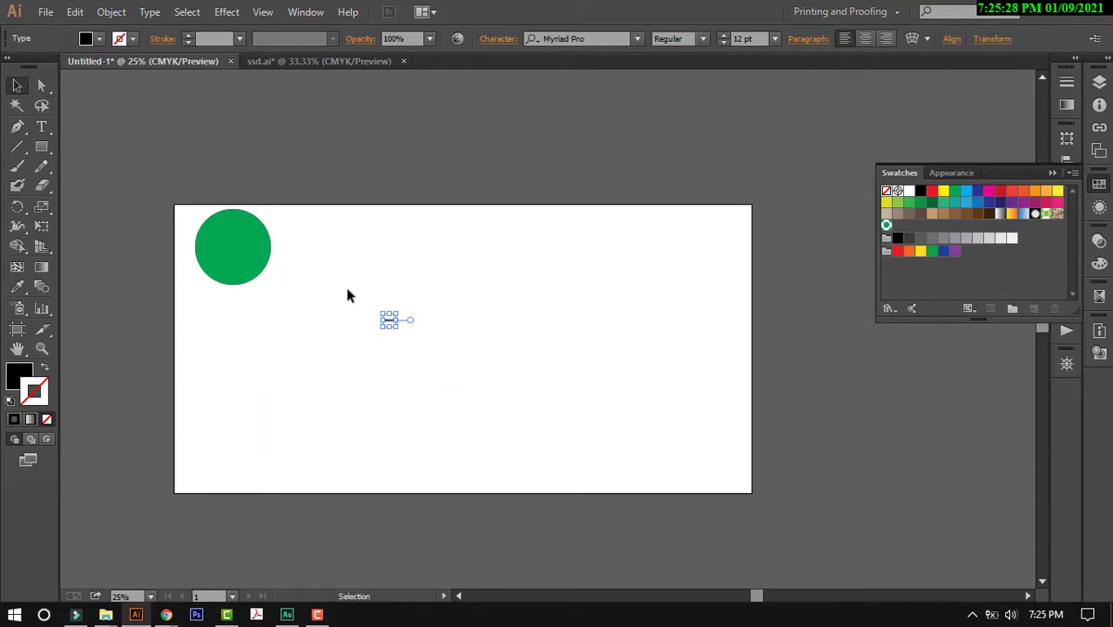
pyautogui.hotkey('ctrl', 't')
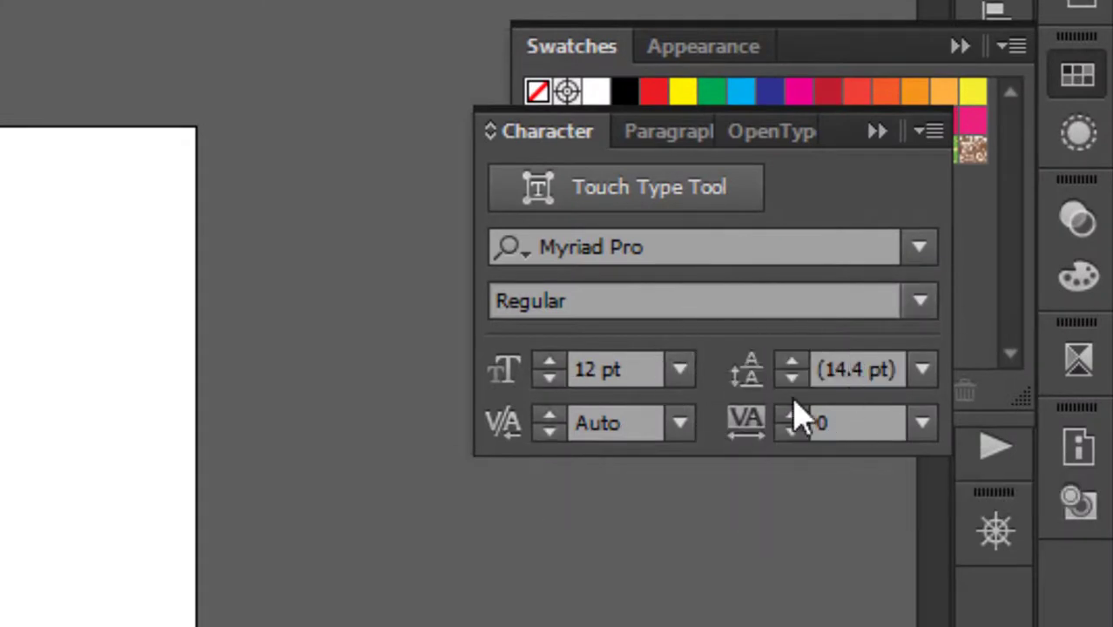
pyautogui.click(680, 370)
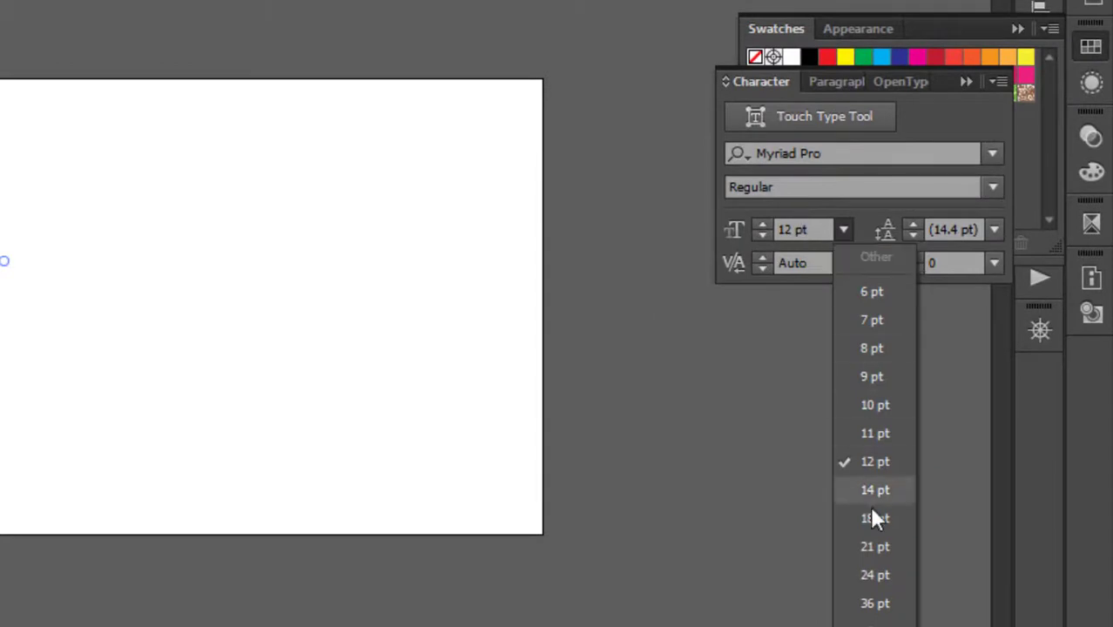
pyautogui.click(875, 622)
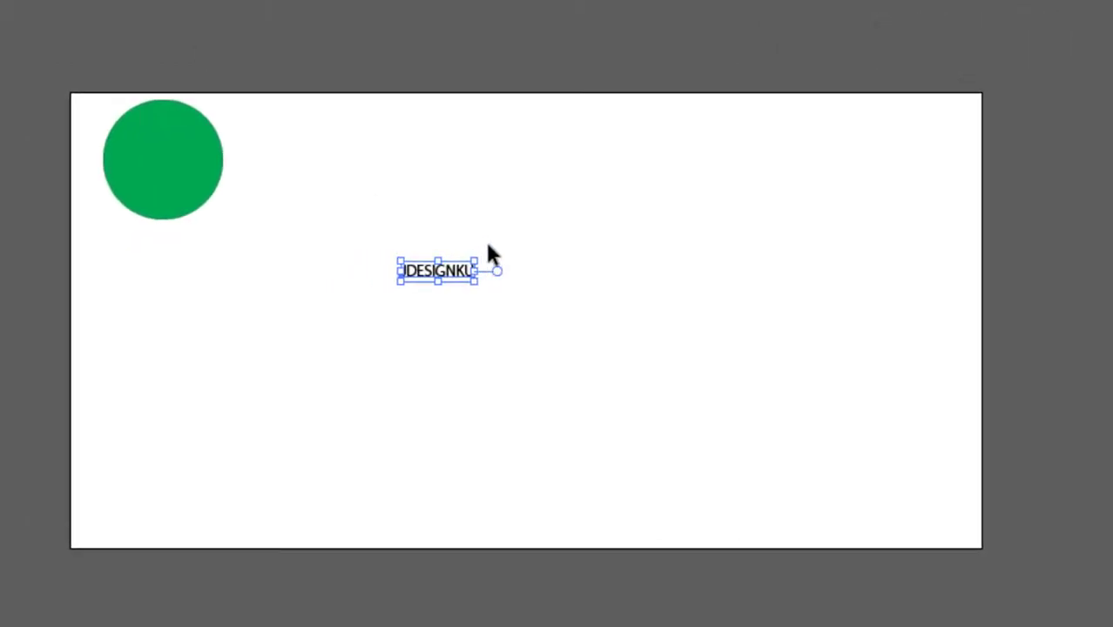
# Enlarge the JDESIGNKU text proportionally and set its font style to Bold.
pyautogui.press('shift')
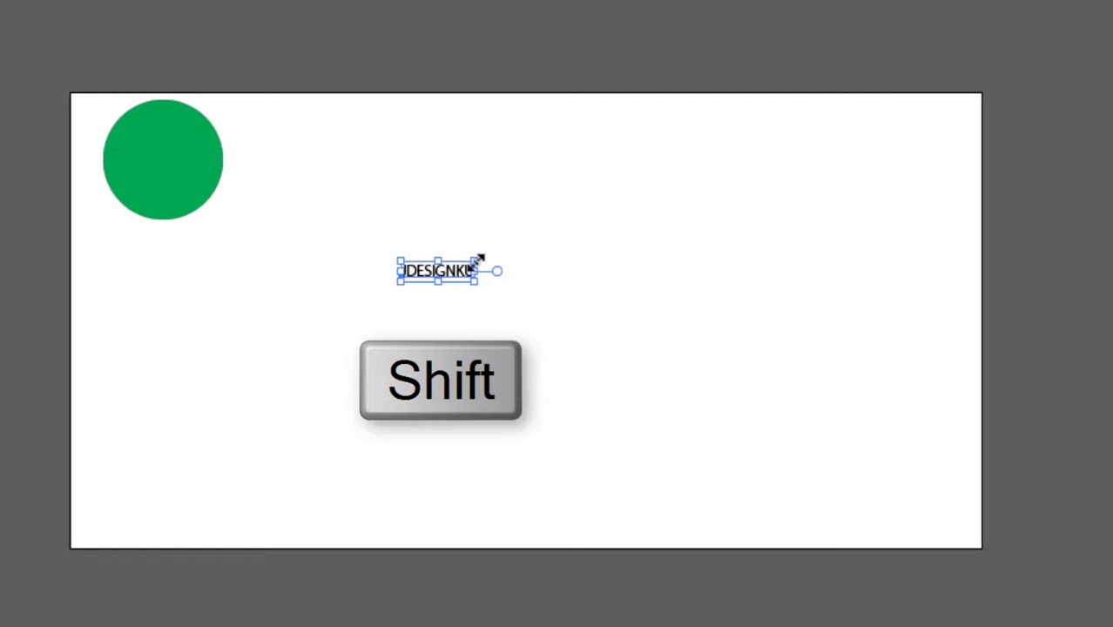
pyautogui.moveTo(476, 258); pyautogui.dragTo(583, 234)
pyautogui.moveTo(552, 274); pyautogui.dragTo(559, 321)
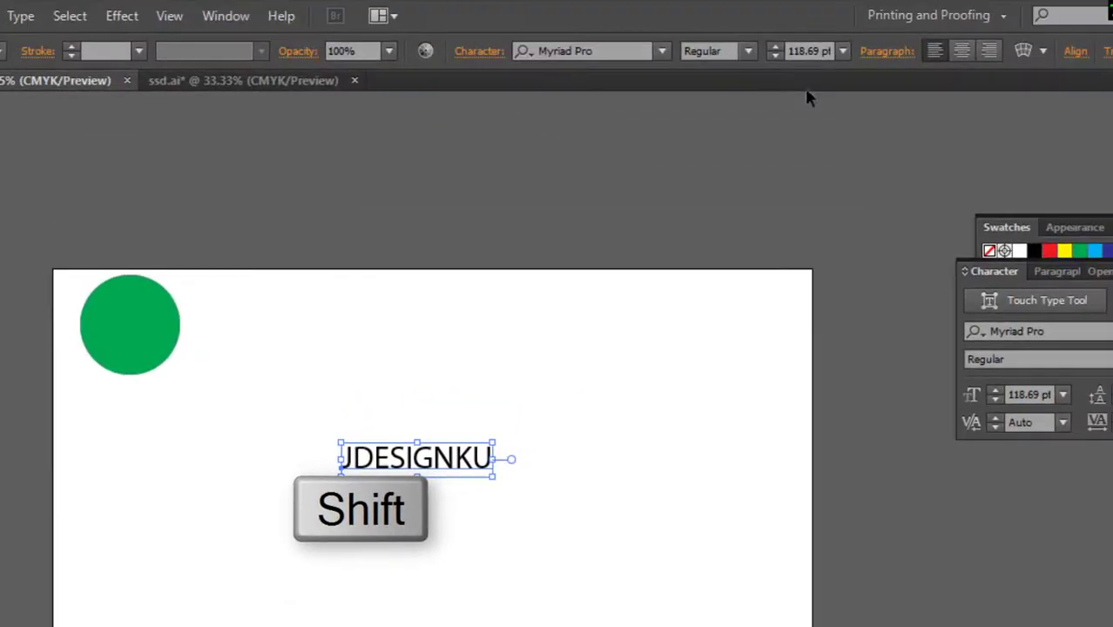
pyautogui.click(750, 52)
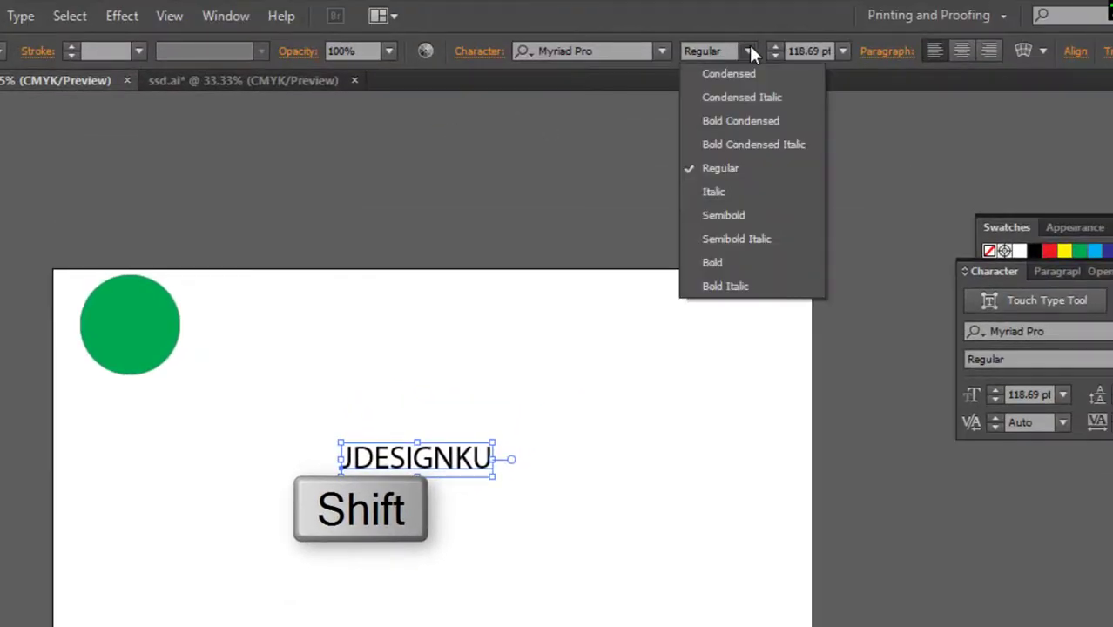
pyautogui.click(727, 265)
pyautogui.click(609, 394)
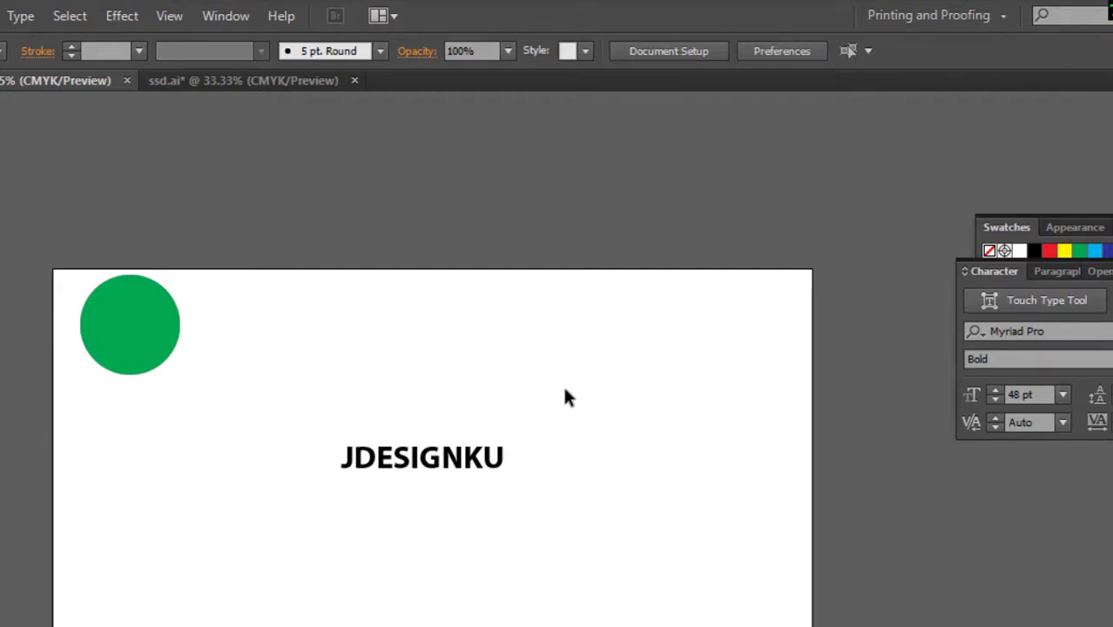
# Fill the JDESIGNKU text red and rotate it about 18 degrees.
pyautogui.click(421, 457)
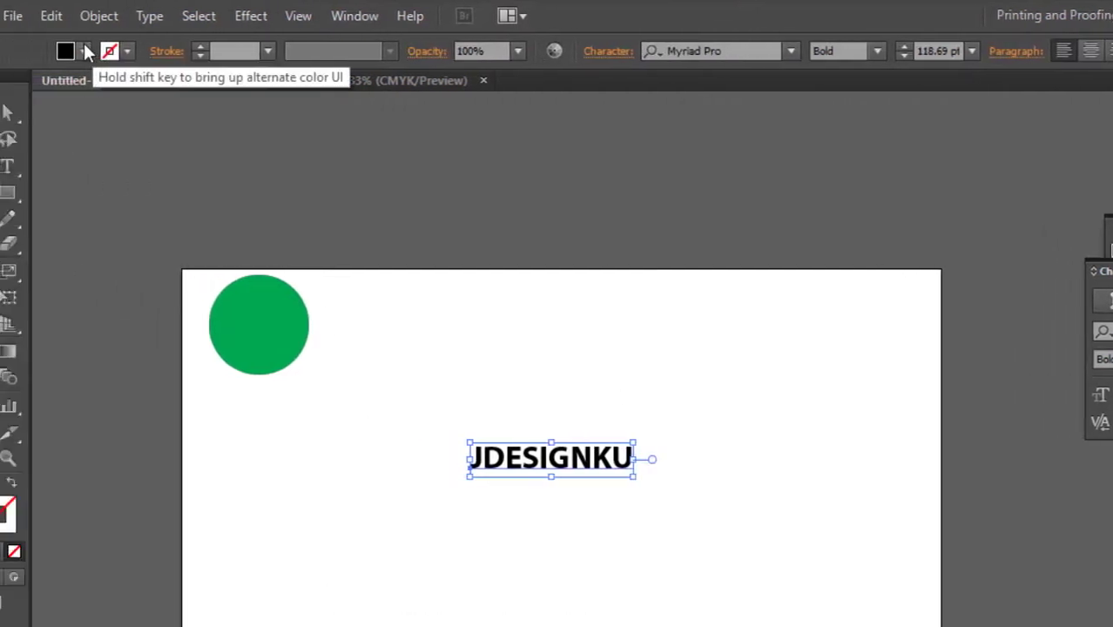
pyautogui.click(130, 51)
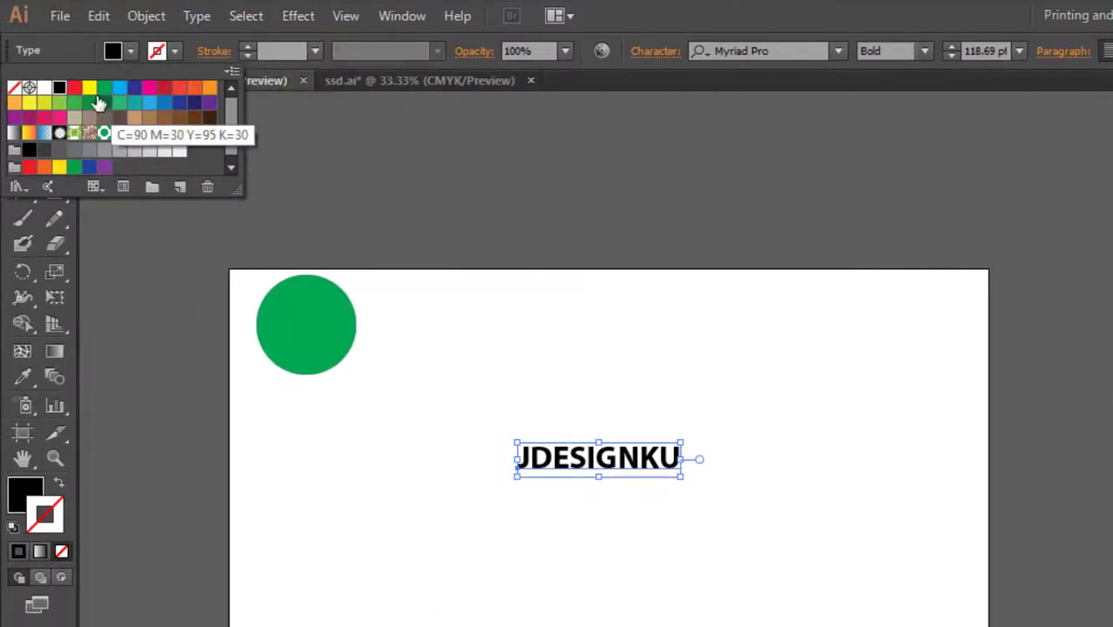
pyautogui.click(74, 88)
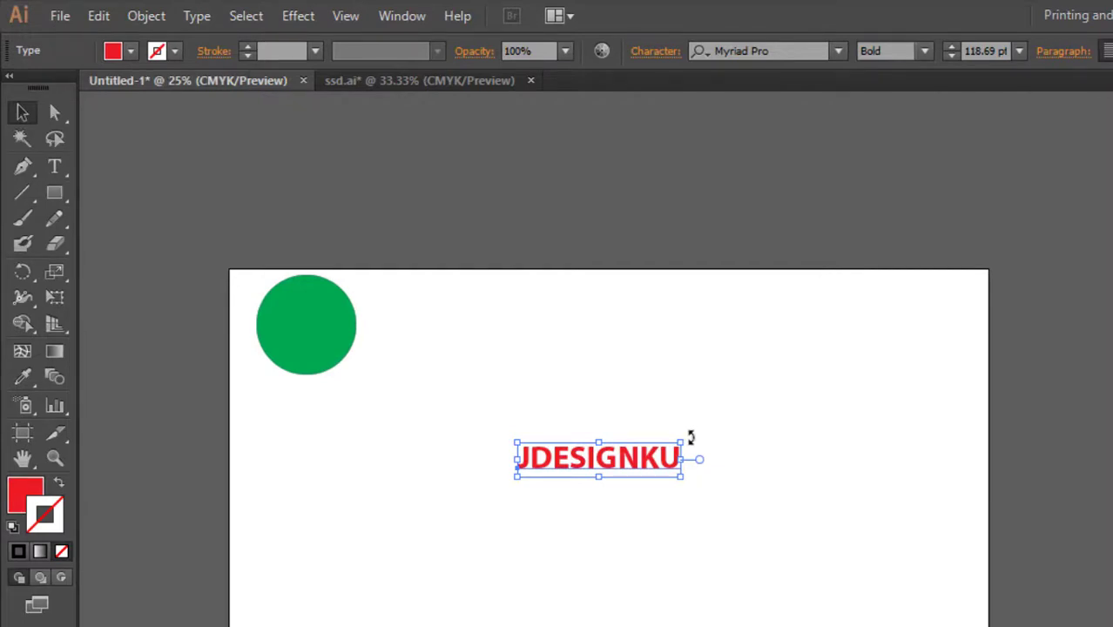
pyautogui.moveTo(691, 437); pyautogui.dragTo(707, 393)
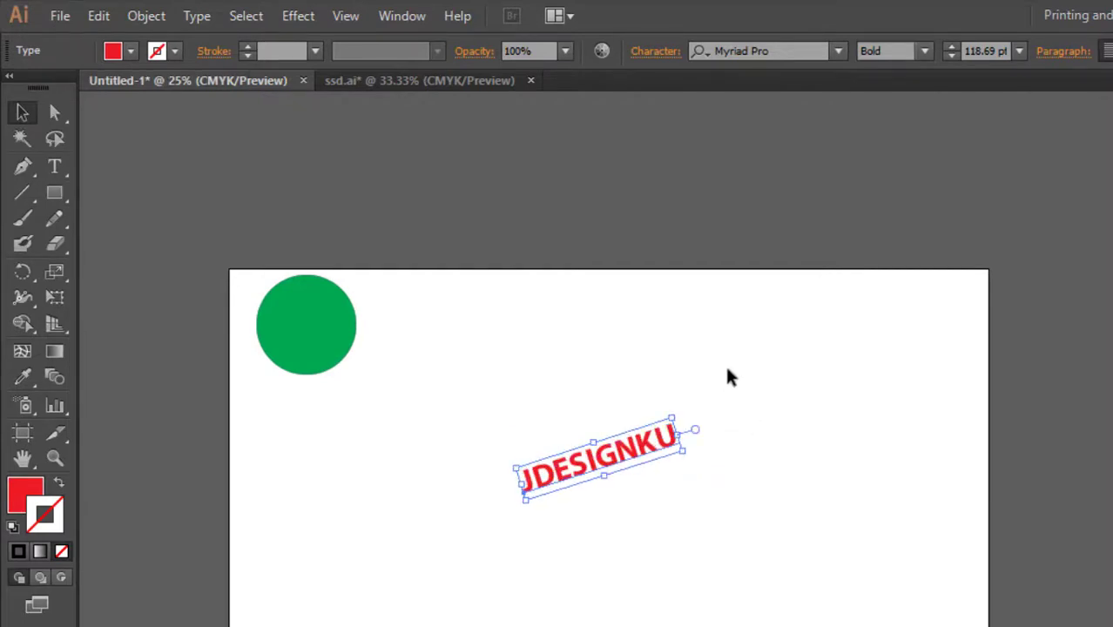
pyautogui.click(743, 352)
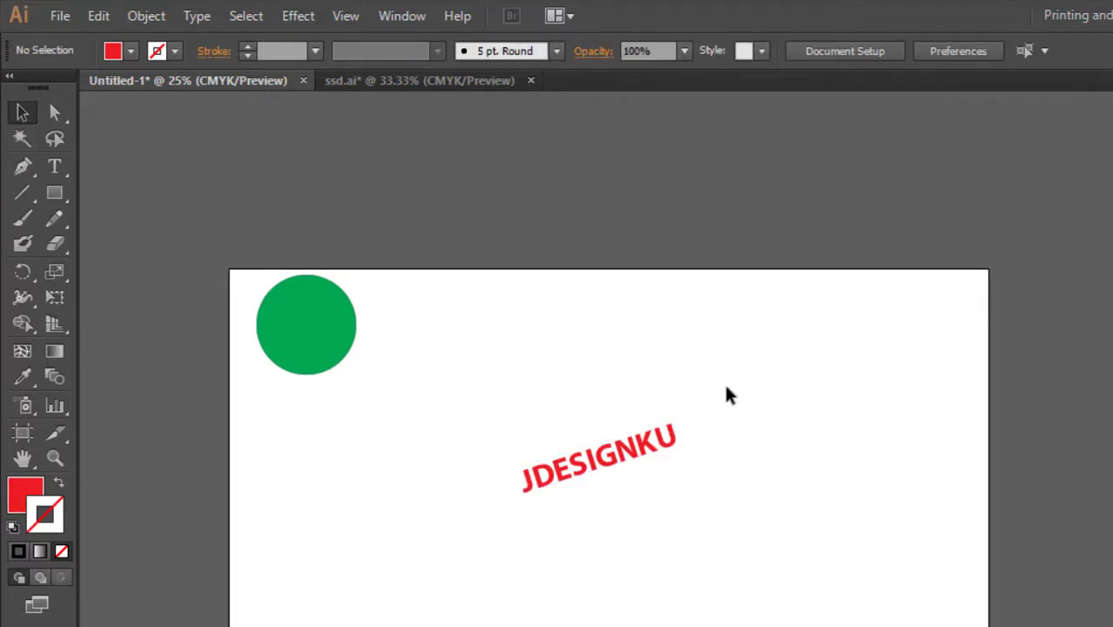
pyautogui.click(621, 474)
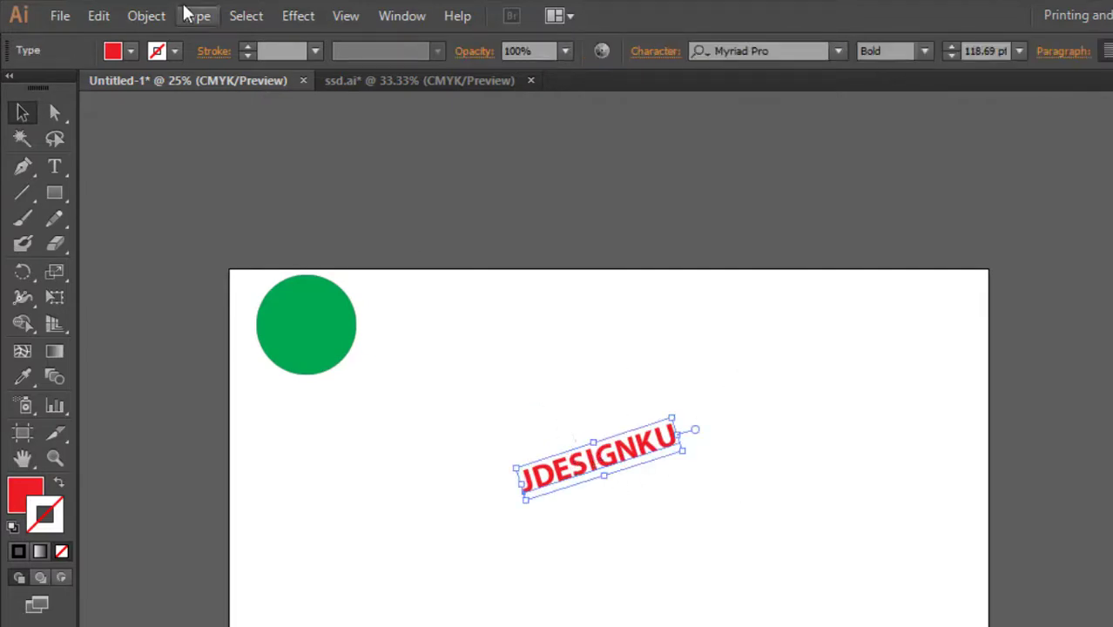
pyautogui.click(152, 14)
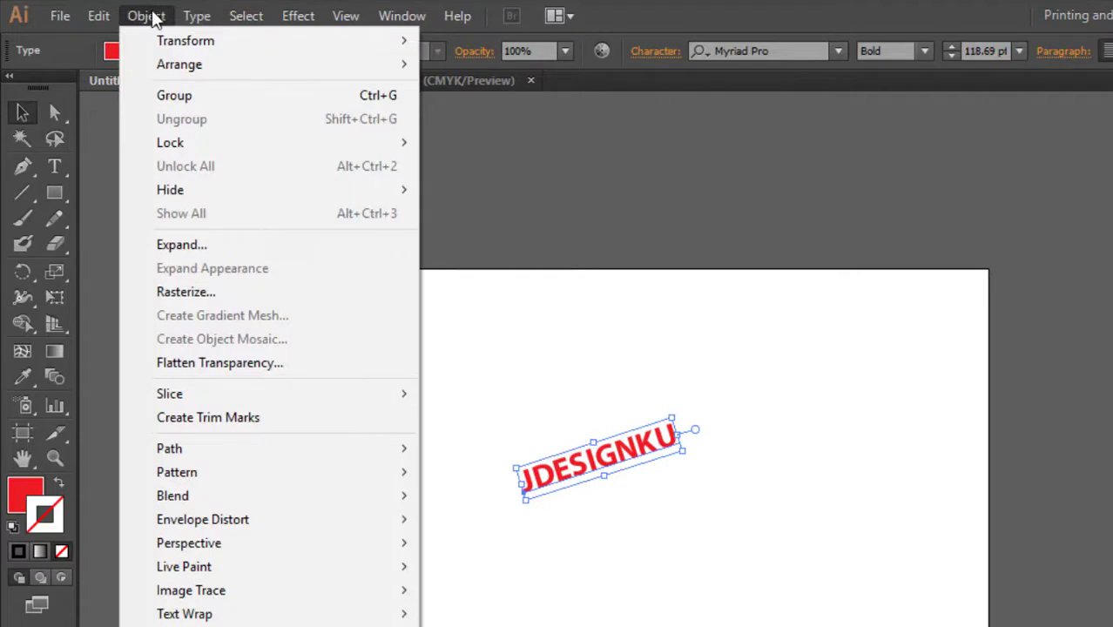
pyautogui.moveTo(177, 472)
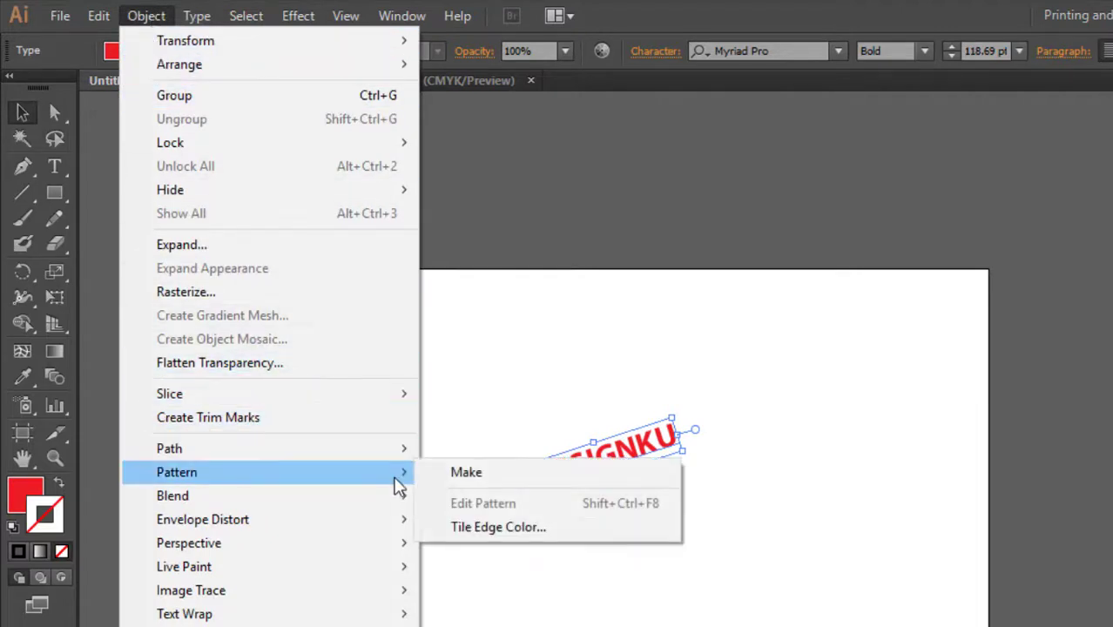
# Make a pattern from the text, preview Brick and Hex tile types, and keep Grid.
pyautogui.click(469, 472)
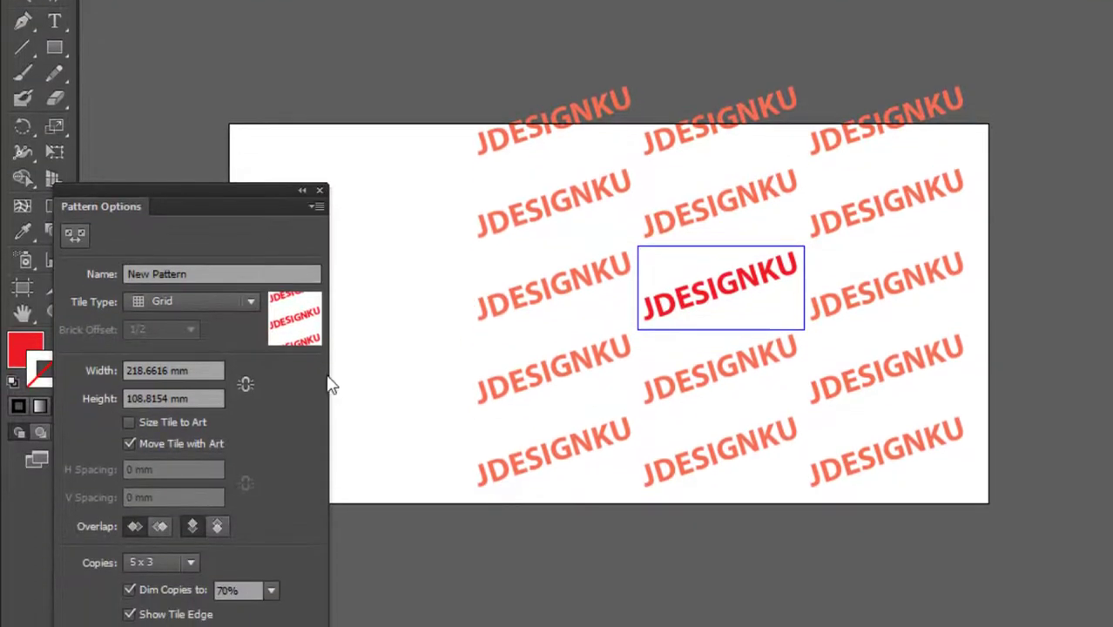
pyautogui.click(224, 304)
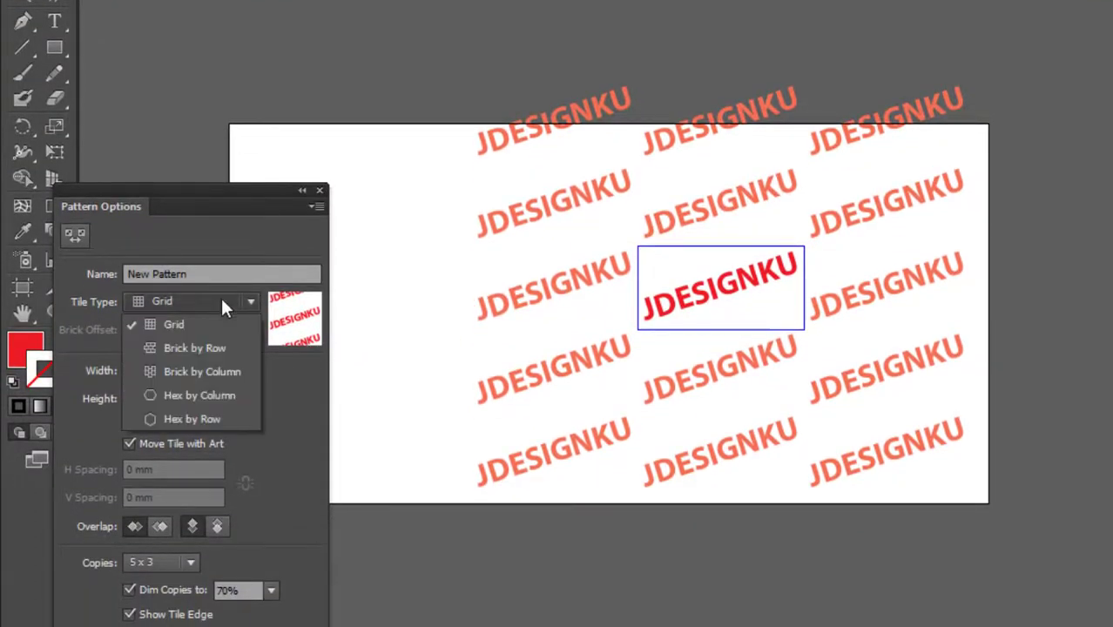
pyautogui.click(196, 348)
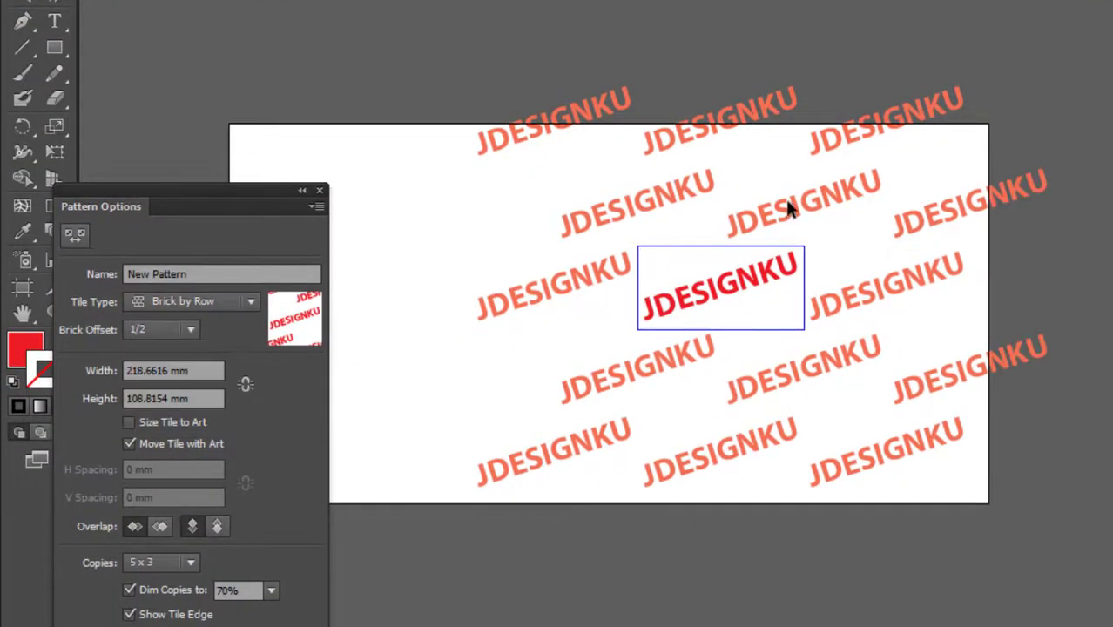
pyautogui.click(202, 305)
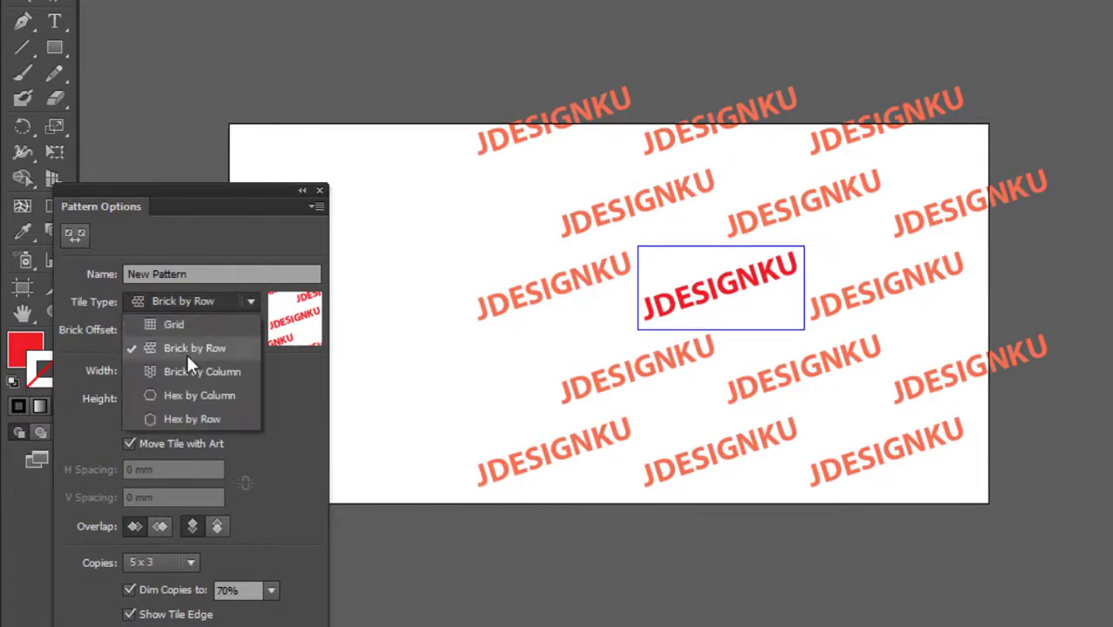
pyautogui.click(186, 372)
pyautogui.click(224, 298)
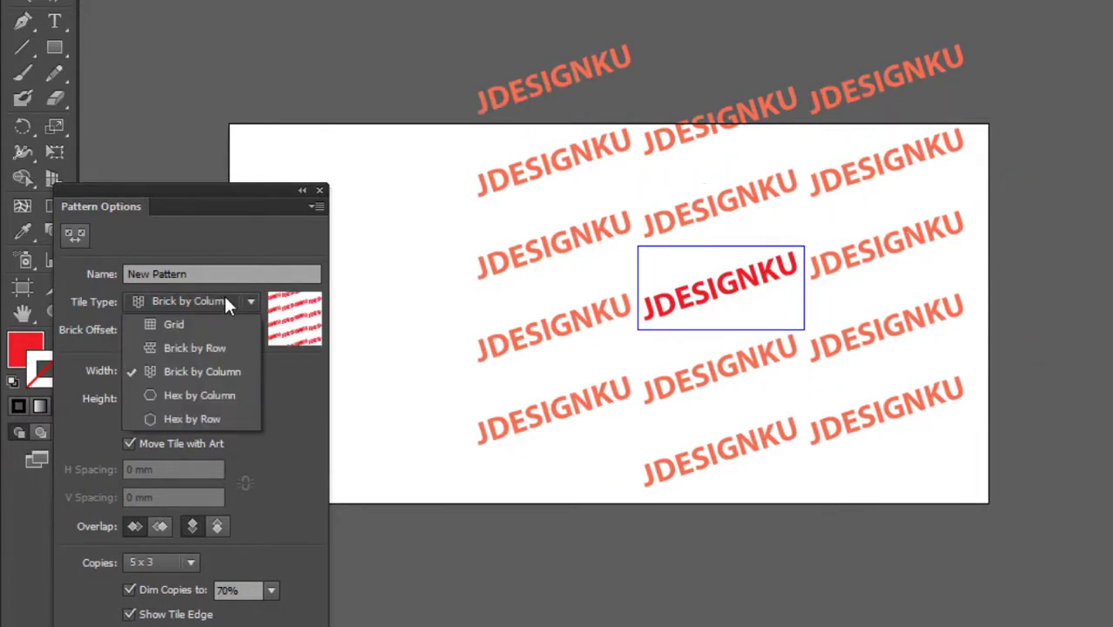
pyautogui.click(193, 388)
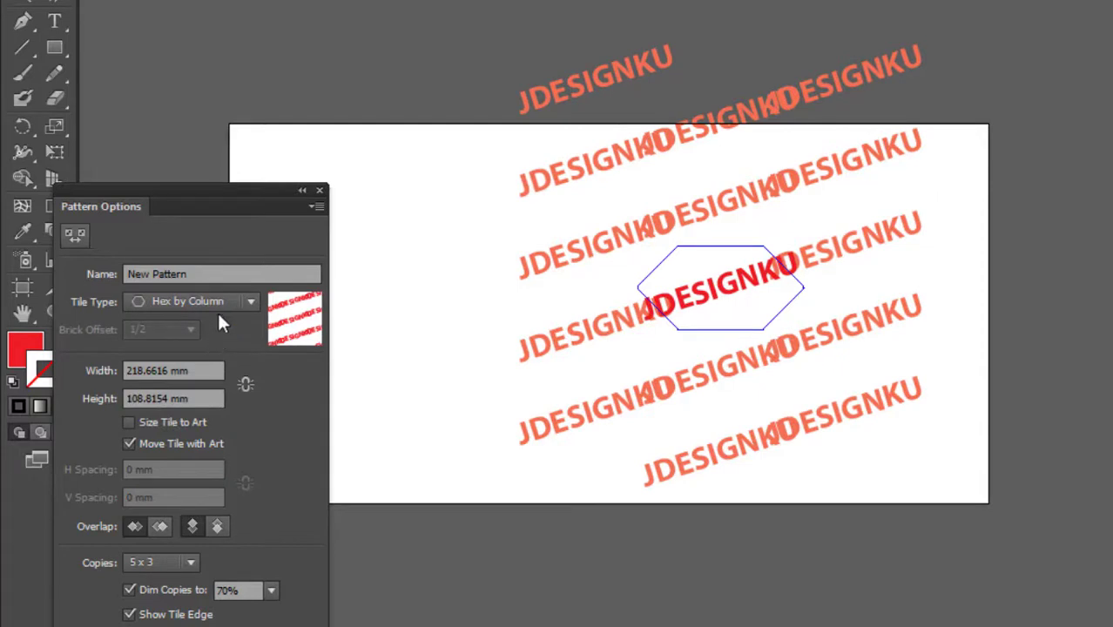
pyautogui.click(220, 296)
pyautogui.click(189, 416)
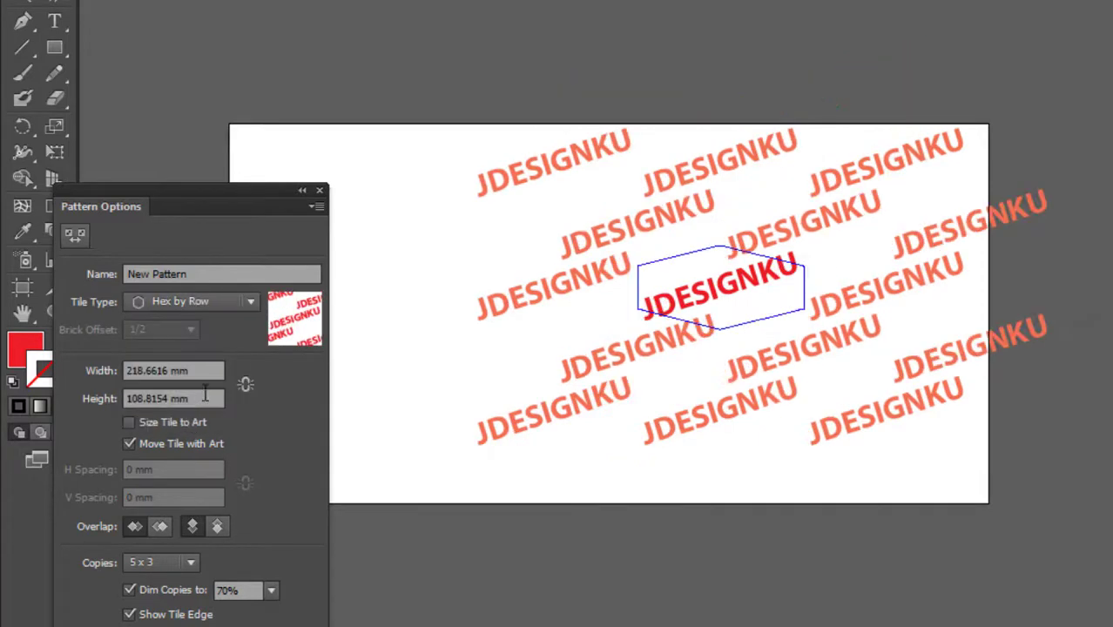
pyautogui.click(216, 300)
pyautogui.click(200, 326)
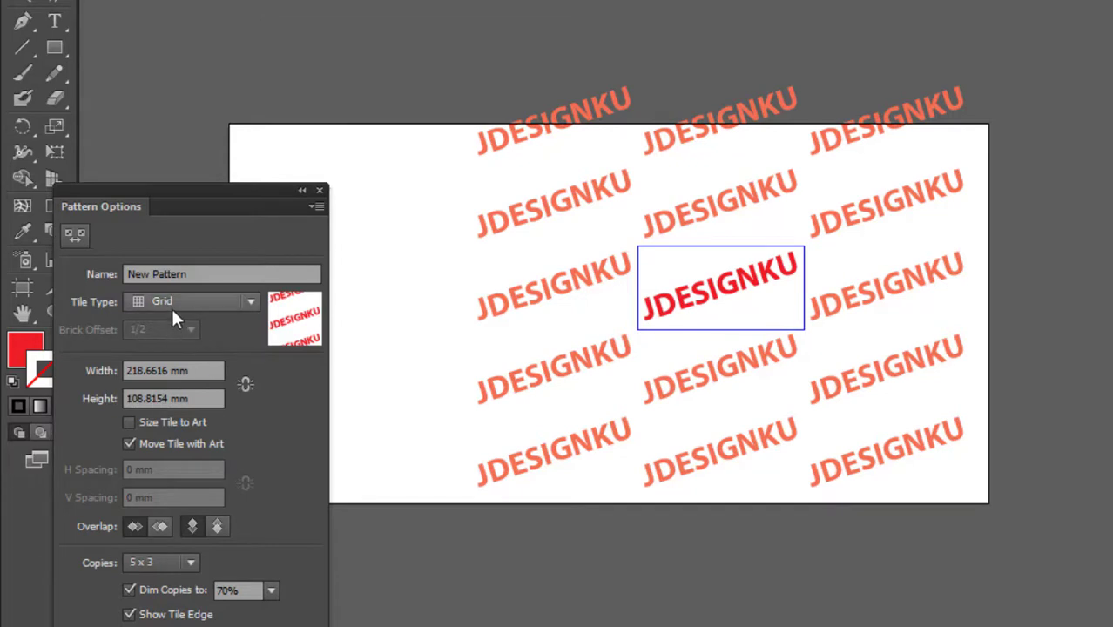
# Name the pattern 'PATTRN 2' and finish pattern editing to save it.
pyautogui.click(172, 370)
pyautogui.moveTo(172, 369); pyautogui.dragTo(145, 371)
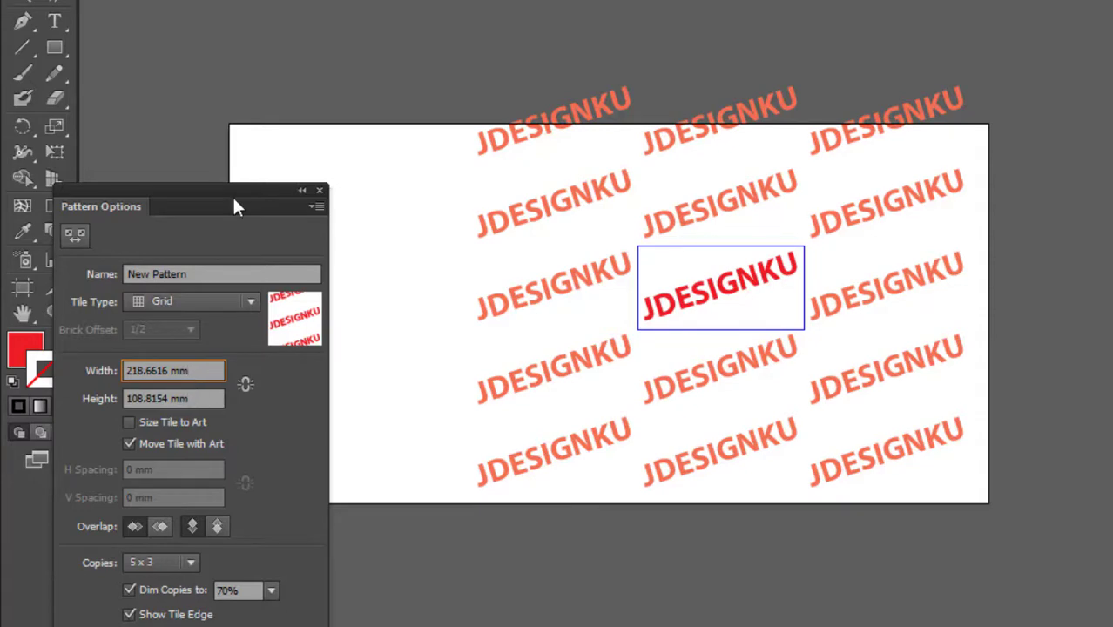
pyautogui.moveTo(234, 200); pyautogui.dragTo(220, 100)
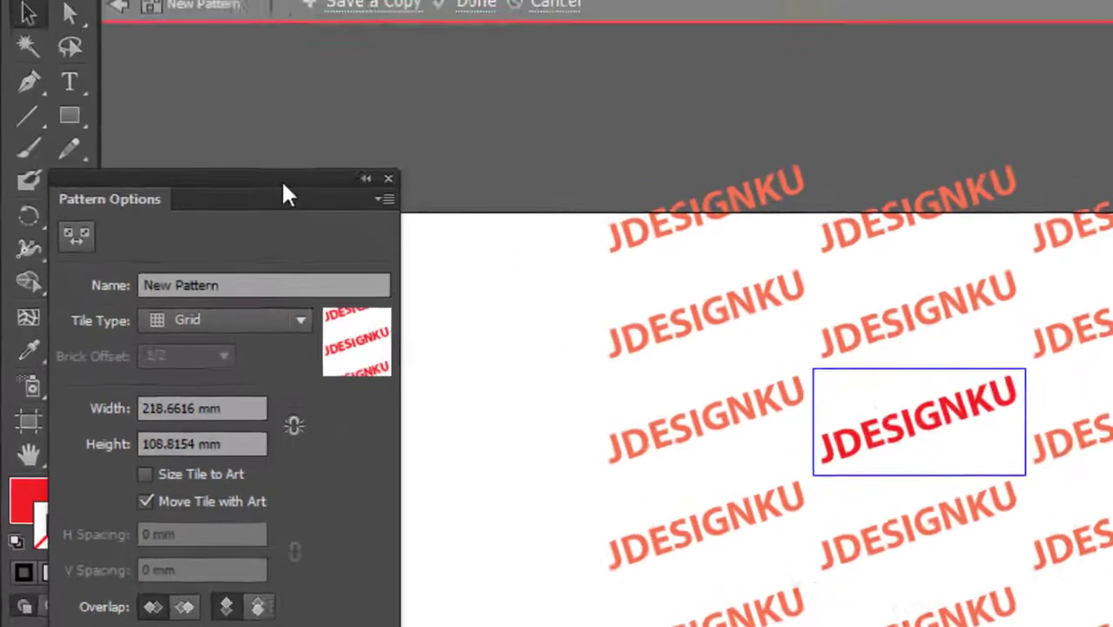
pyautogui.click(182, 285)
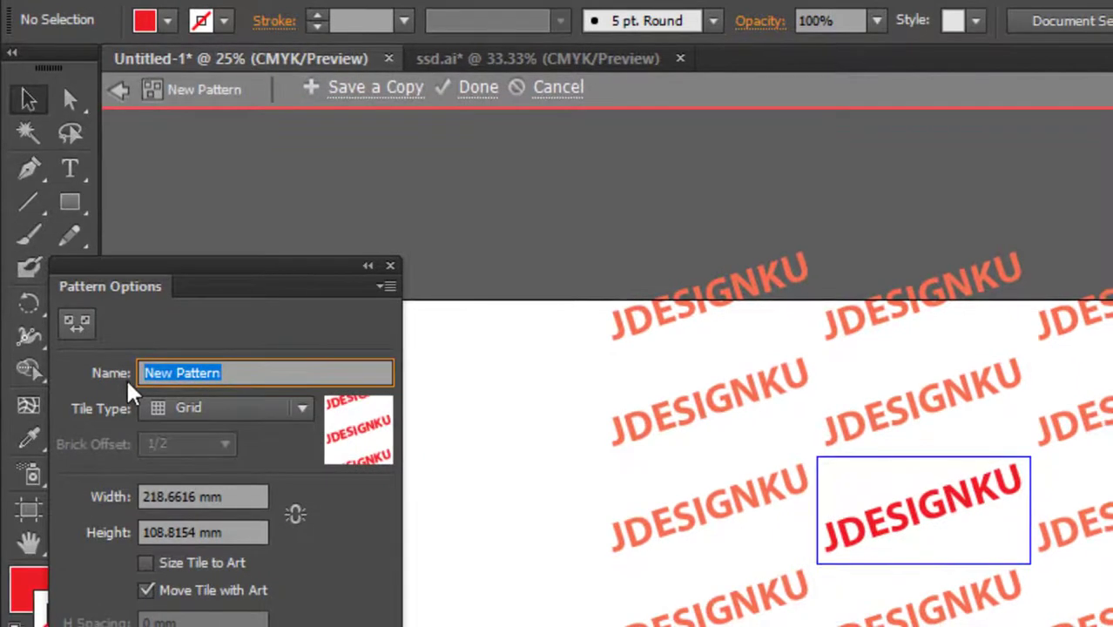
pyautogui.write('PA')
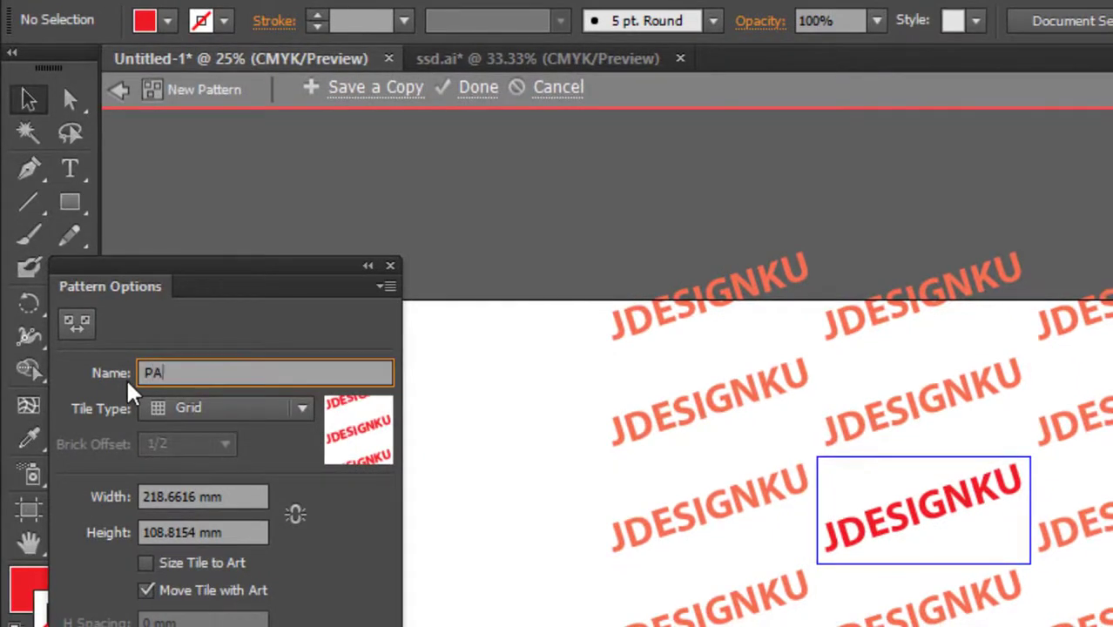
pyautogui.write('TTRN 2')
pyautogui.click(465, 89)
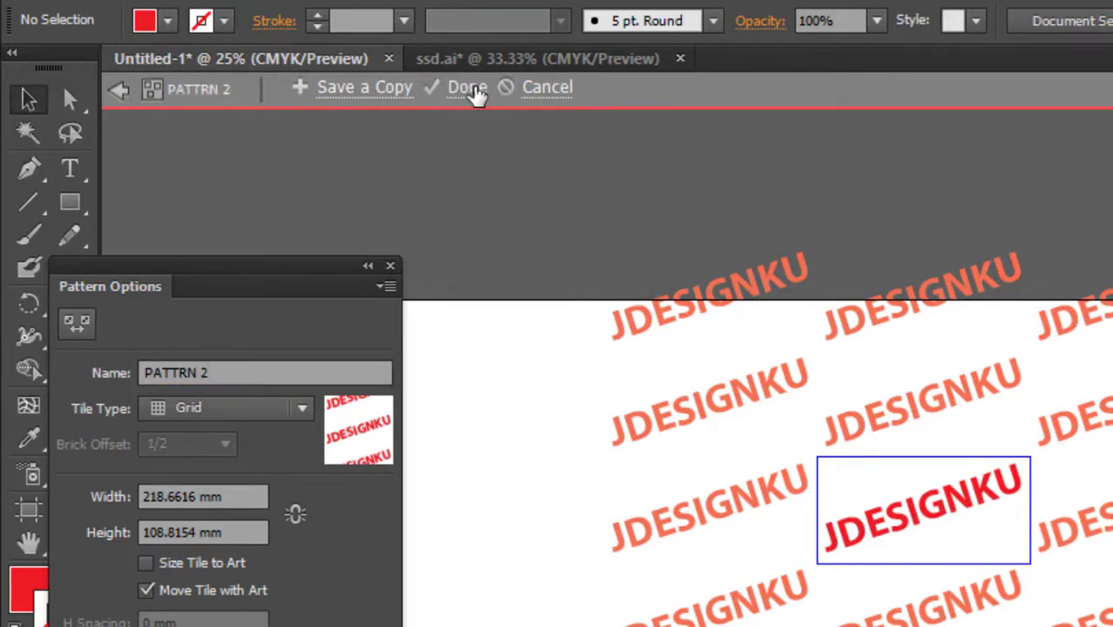
pyautogui.click(476, 94)
# Move the red text beside the green circle and copy the swirl tile from ssd.ai into Untitled-1.
pyautogui.moveTo(738, 553); pyautogui.dragTo(396, 501)
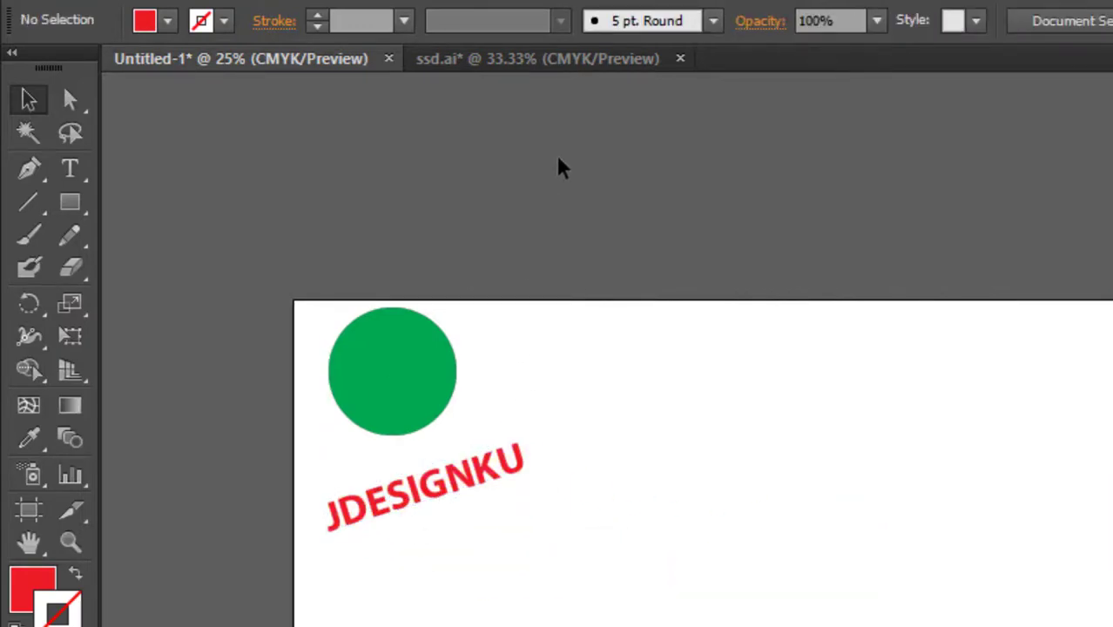
pyautogui.click(575, 59)
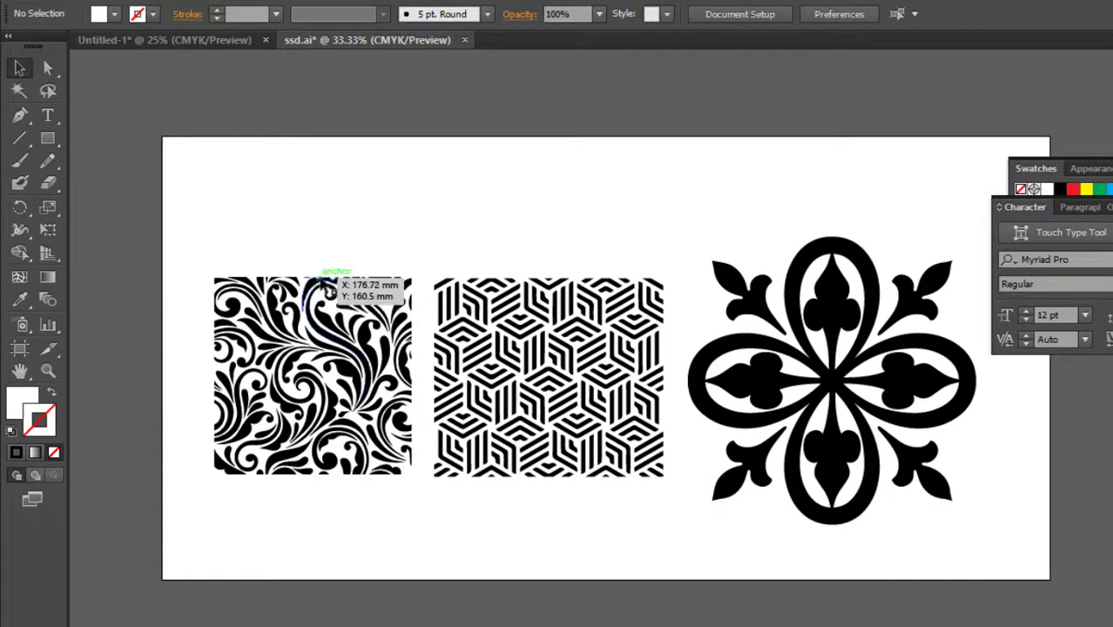
pyautogui.moveTo(286, 194); pyautogui.dragTo(356, 416)
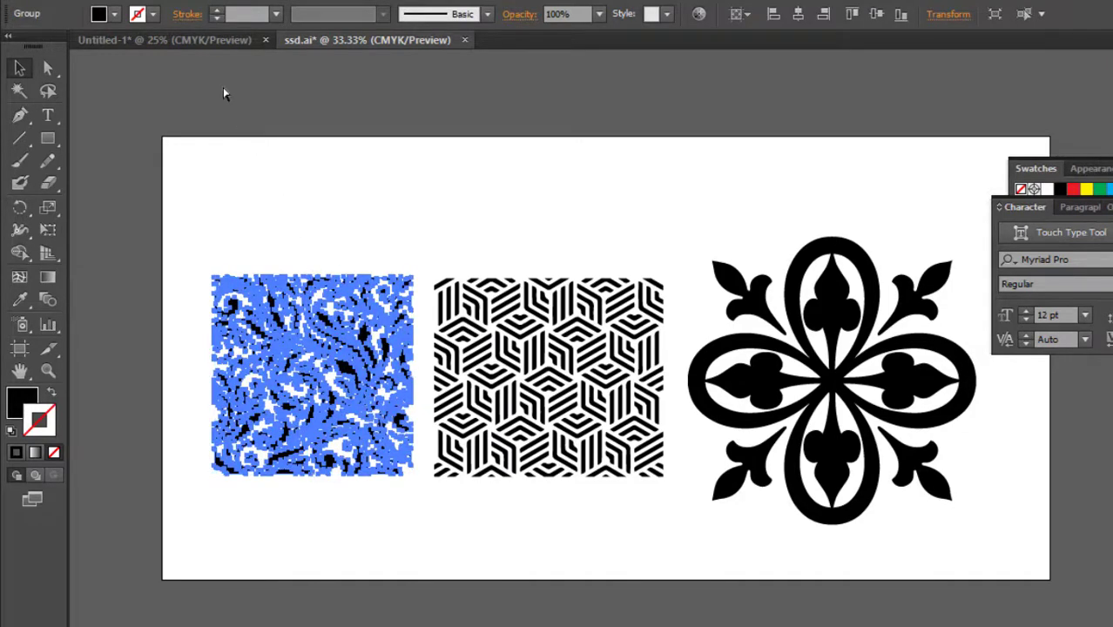
pyautogui.click(196, 41)
pyautogui.moveTo(531, 259); pyautogui.dragTo(527, 261)
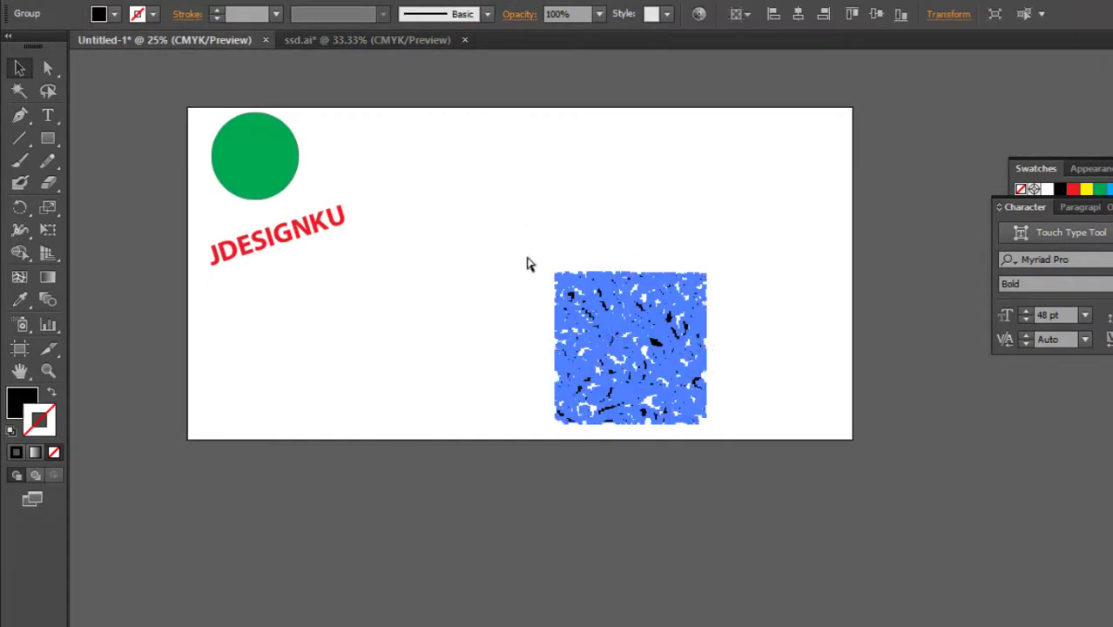
pyautogui.moveTo(610, 344); pyautogui.dragTo(513, 290)
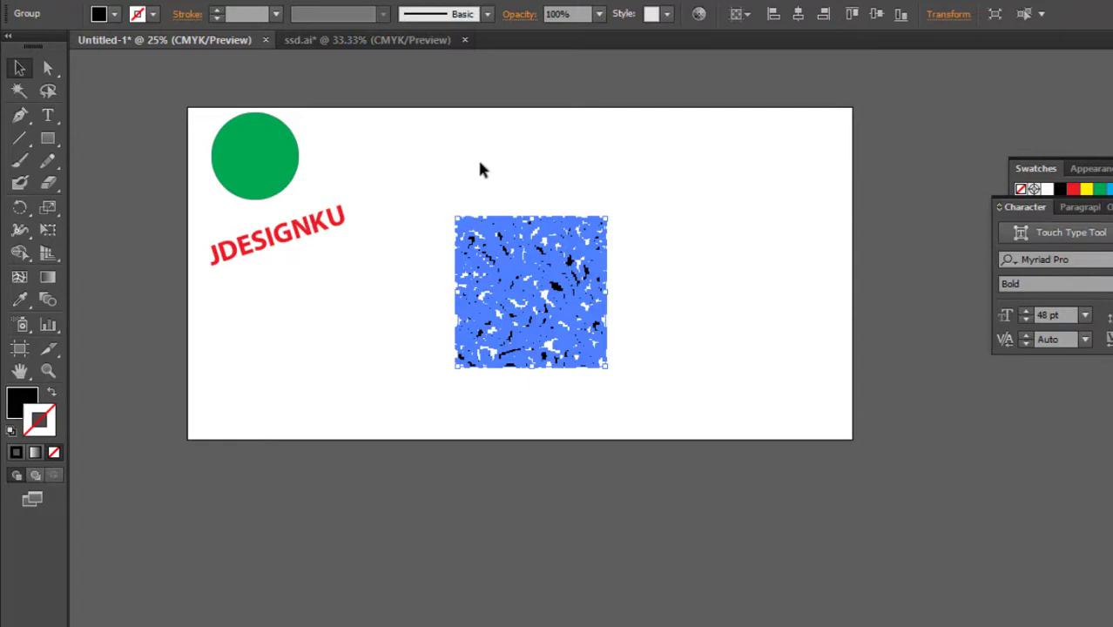
# Recolour the swirl tile's fill from black to brown.
pyautogui.click(114, 15)
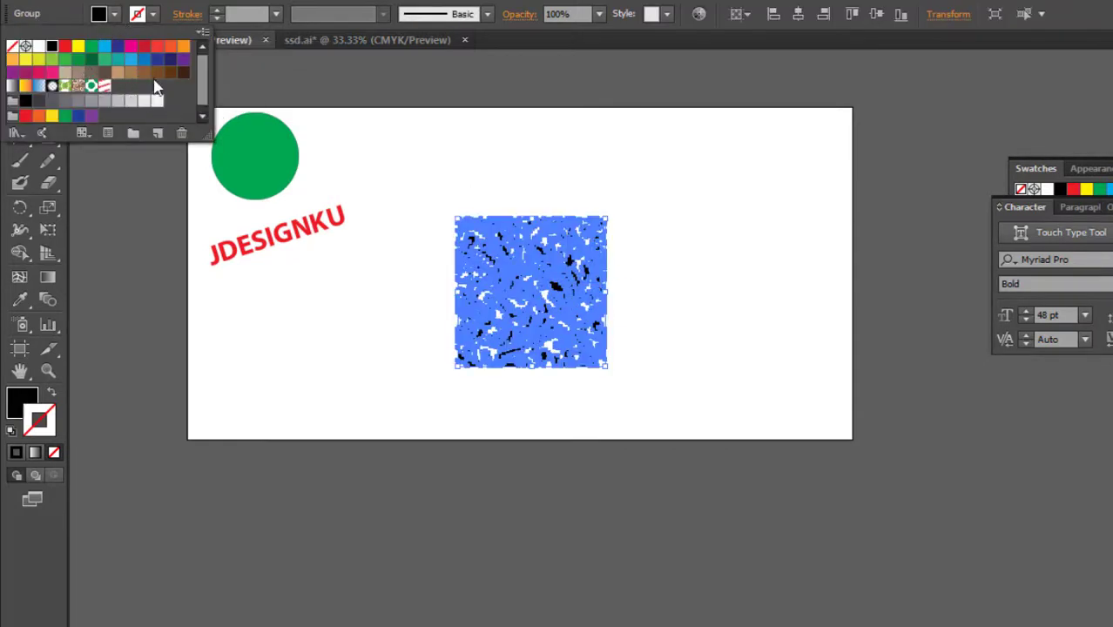
pyautogui.click(649, 157)
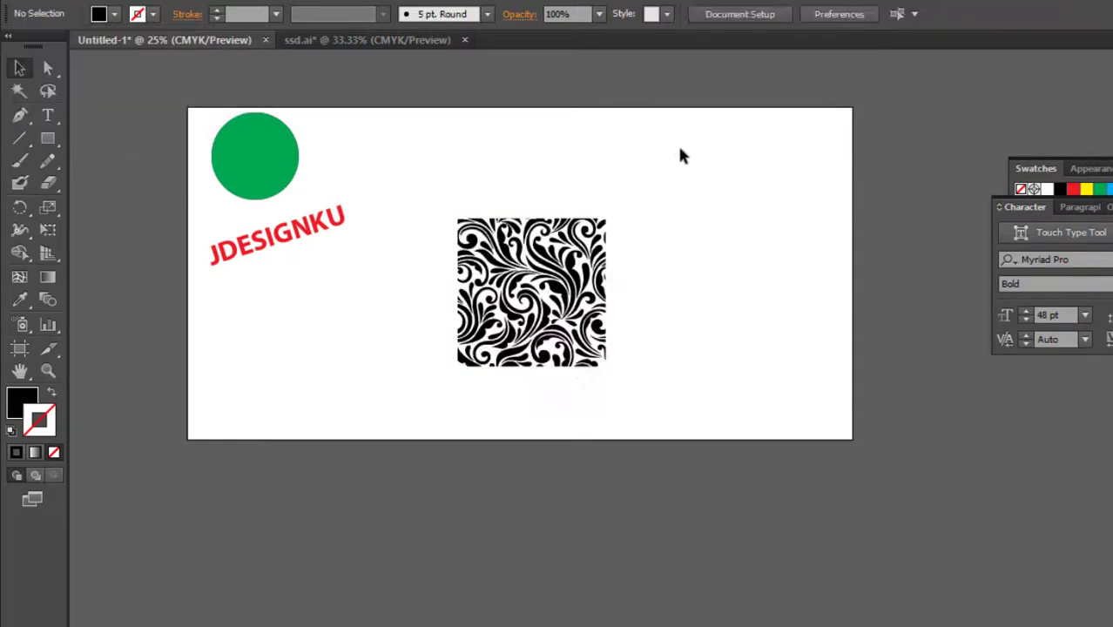
pyautogui.moveTo(688, 136); pyautogui.dragTo(438, 499)
pyautogui.click(114, 15)
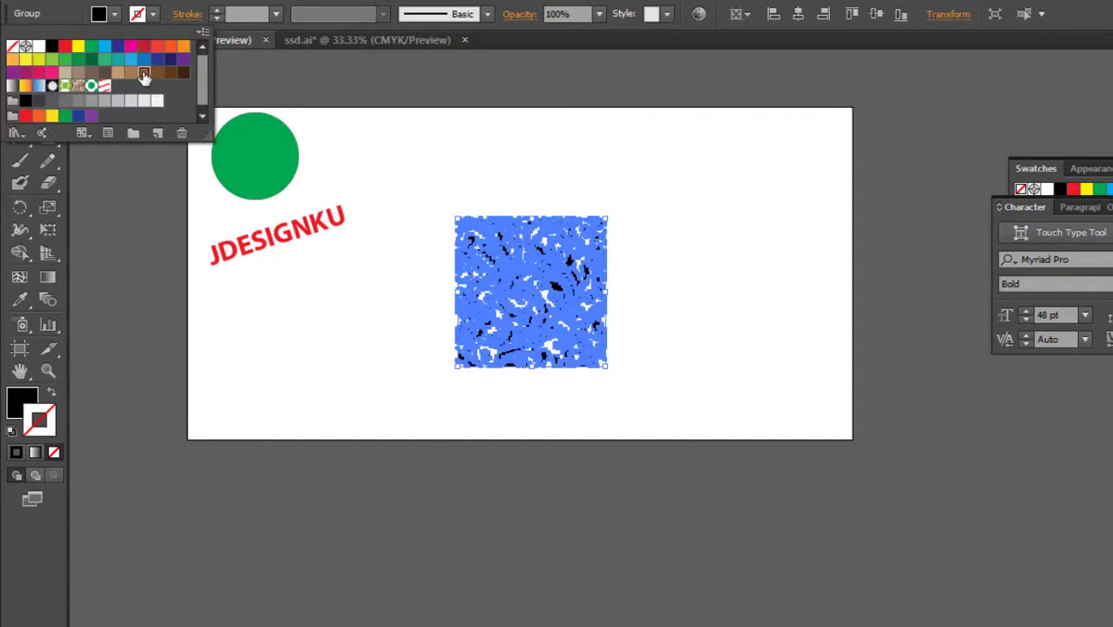
pyautogui.click(144, 72)
pyautogui.click(601, 124)
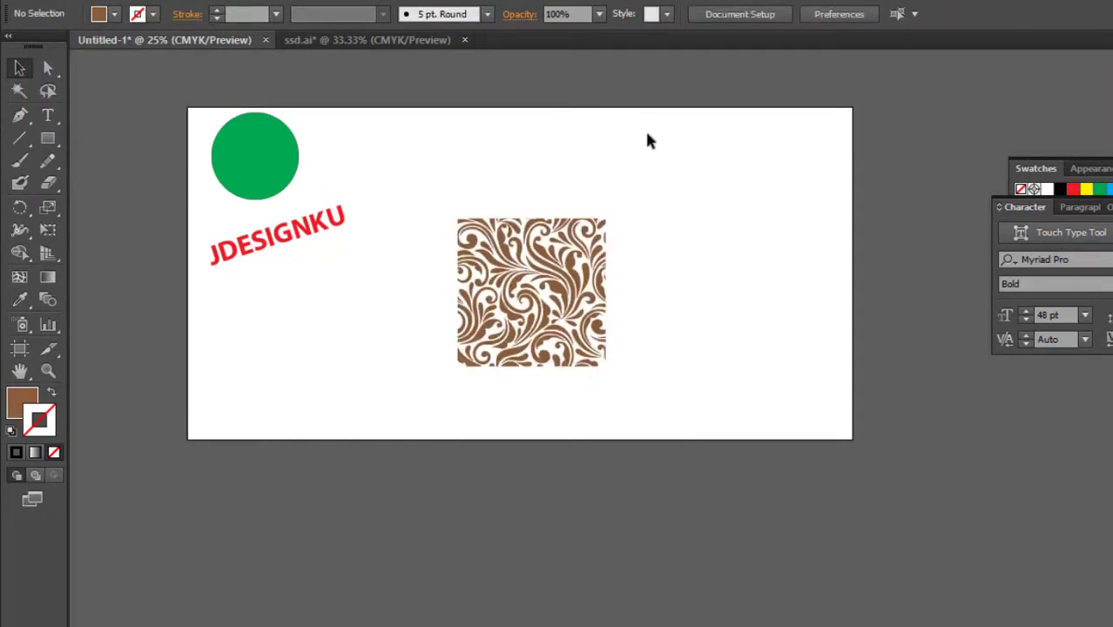
# Select the brown swirl tile, make a pattern, then leave pattern editing.
pyautogui.moveTo(484, 421); pyautogui.dragTo(488, 406)
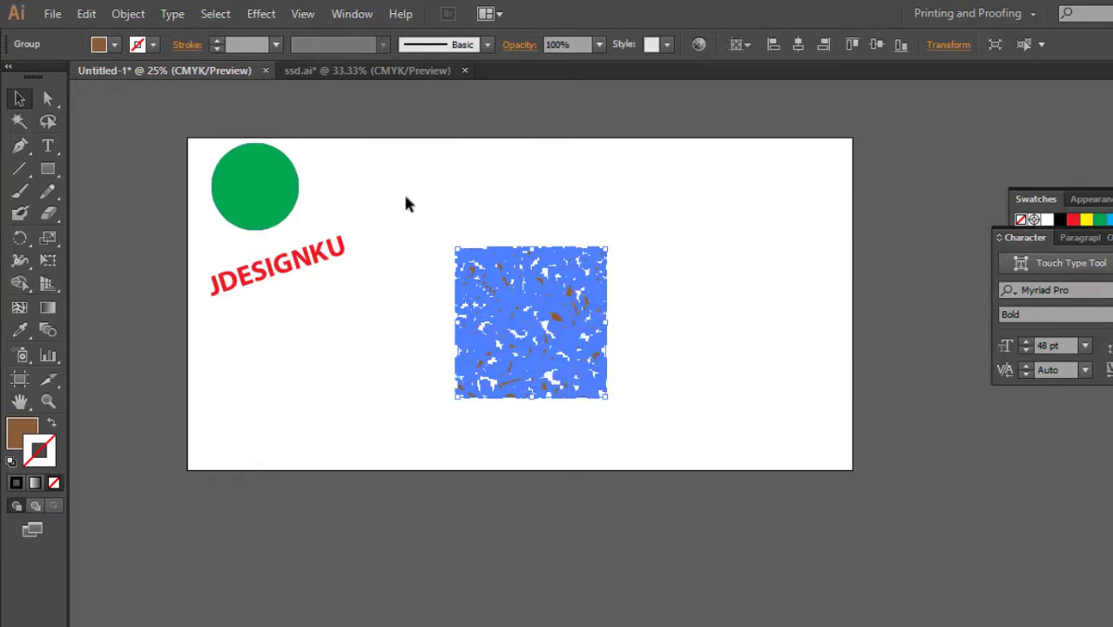
pyautogui.moveTo(407, 196); pyautogui.dragTo(622, 394)
pyautogui.click(128, 14)
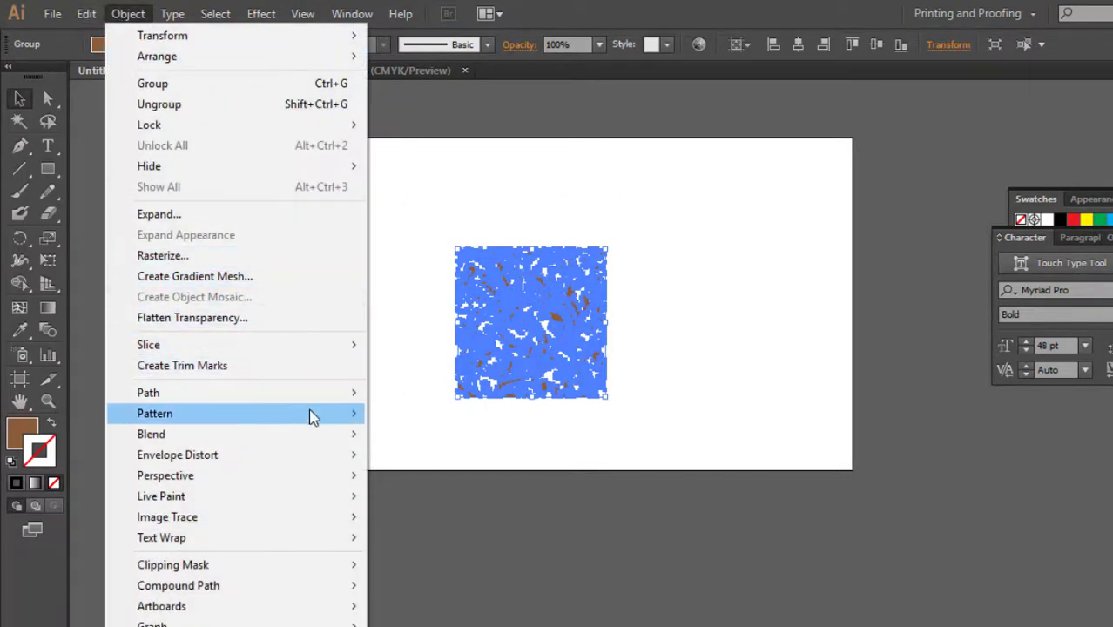
pyautogui.moveTo(155, 414)
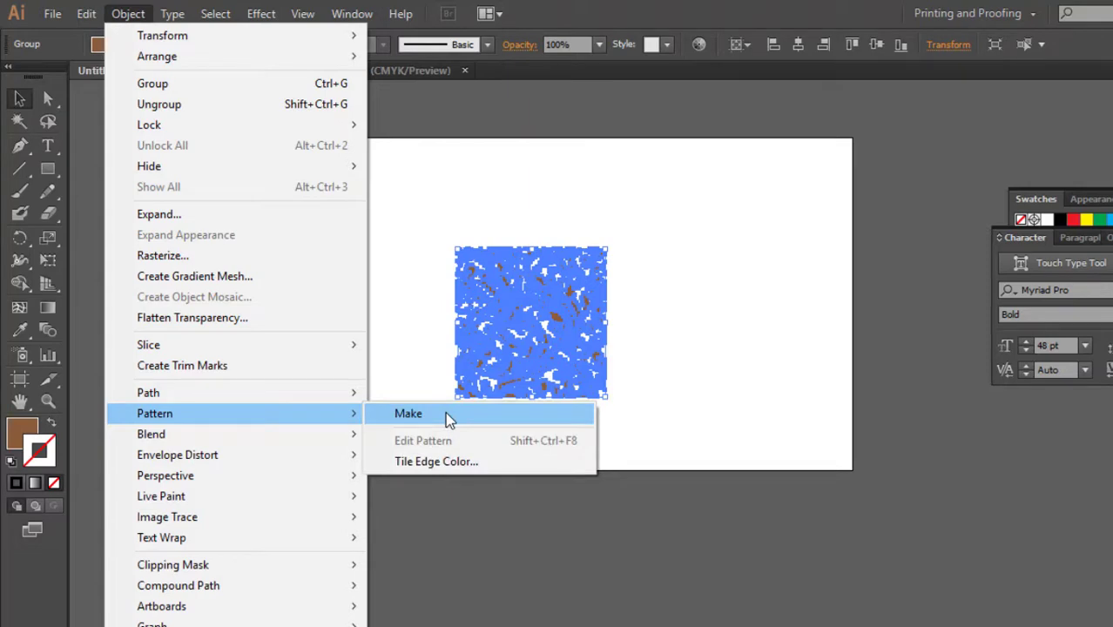
pyautogui.click(445, 415)
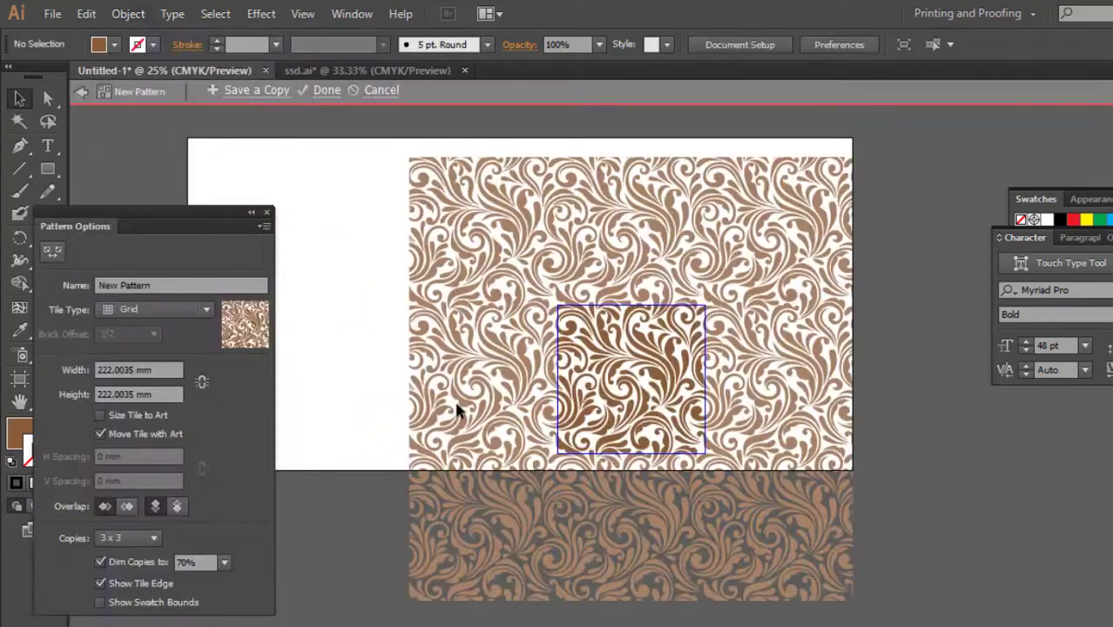
pyautogui.click(267, 212)
pyautogui.doubleClick(350, 200)
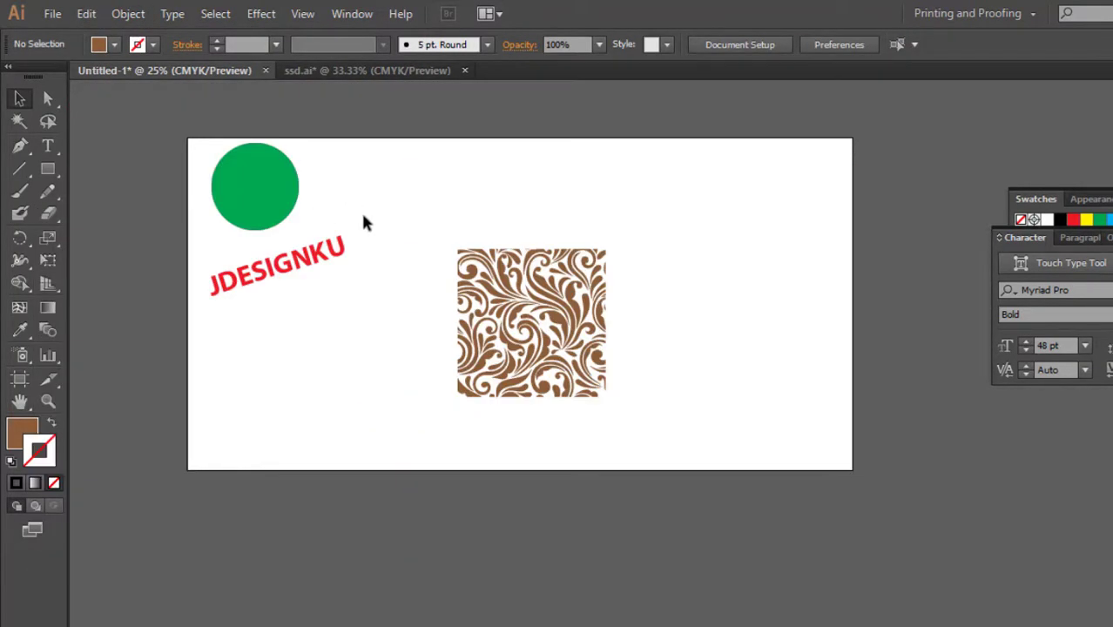
# Retry Object > Pattern > Make with nothing selected and exit the empty pattern.
pyautogui.moveTo(384, 195); pyautogui.dragTo(688, 427)
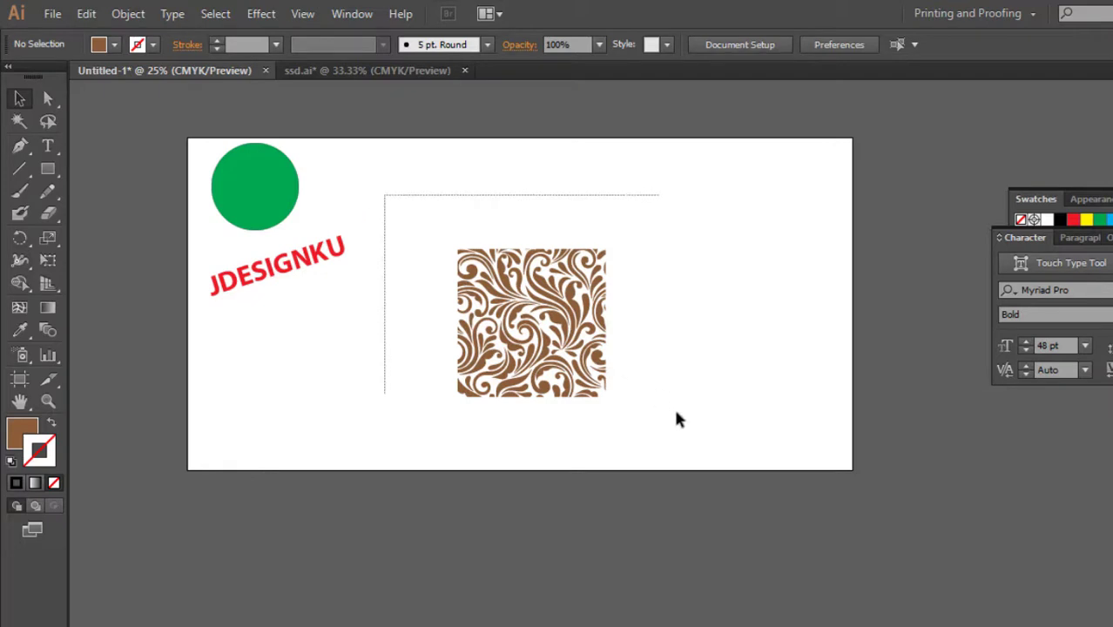
pyautogui.click(665, 188)
pyautogui.click(128, 13)
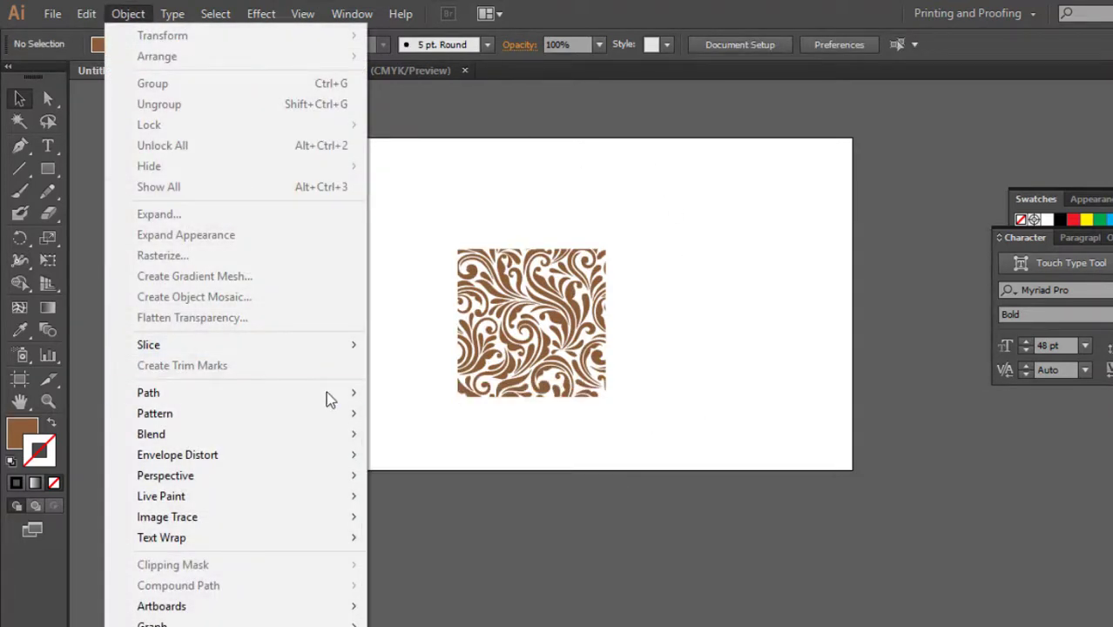
pyautogui.moveTo(155, 414)
pyautogui.click(412, 418)
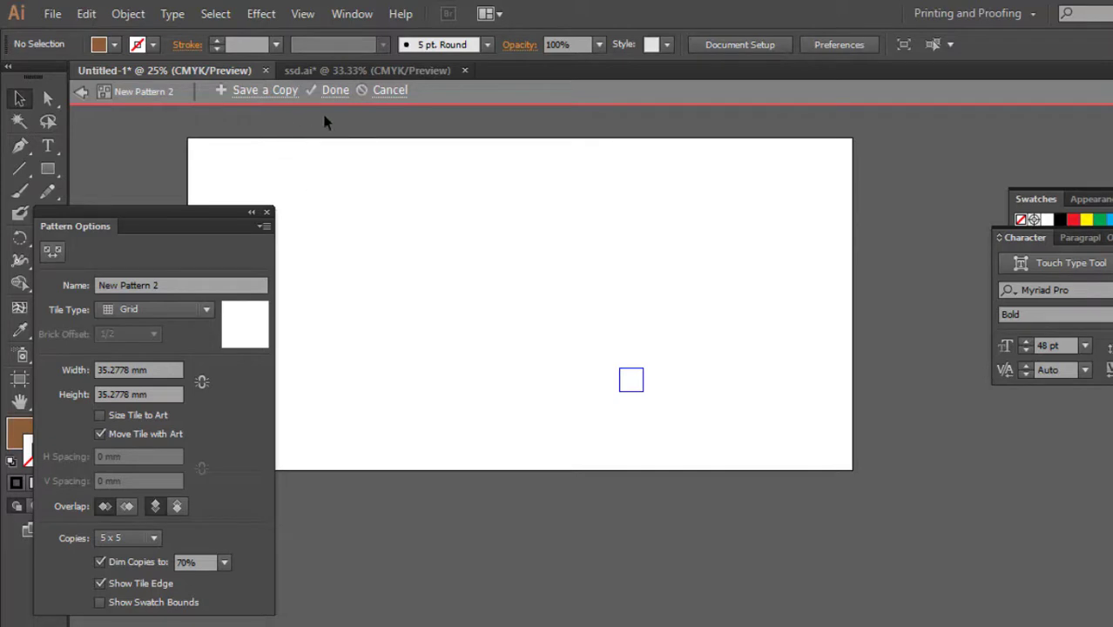
pyautogui.click(380, 92)
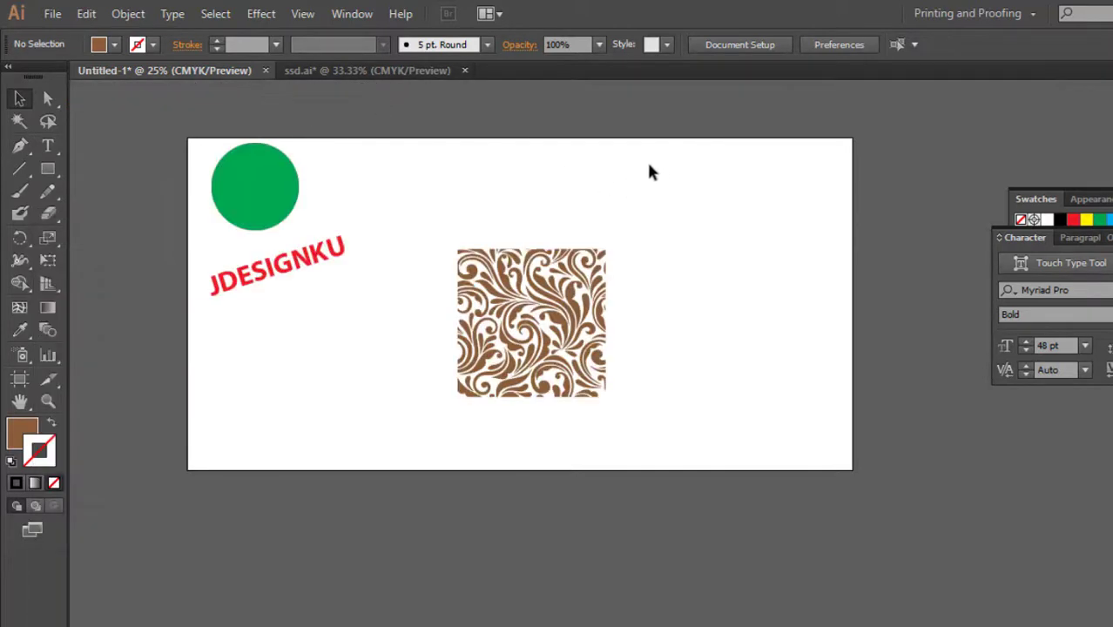
# Save the reselected brown swirl tile as the Grid pattern New Pattern 2.
pyautogui.moveTo(649, 168); pyautogui.dragTo(462, 441)
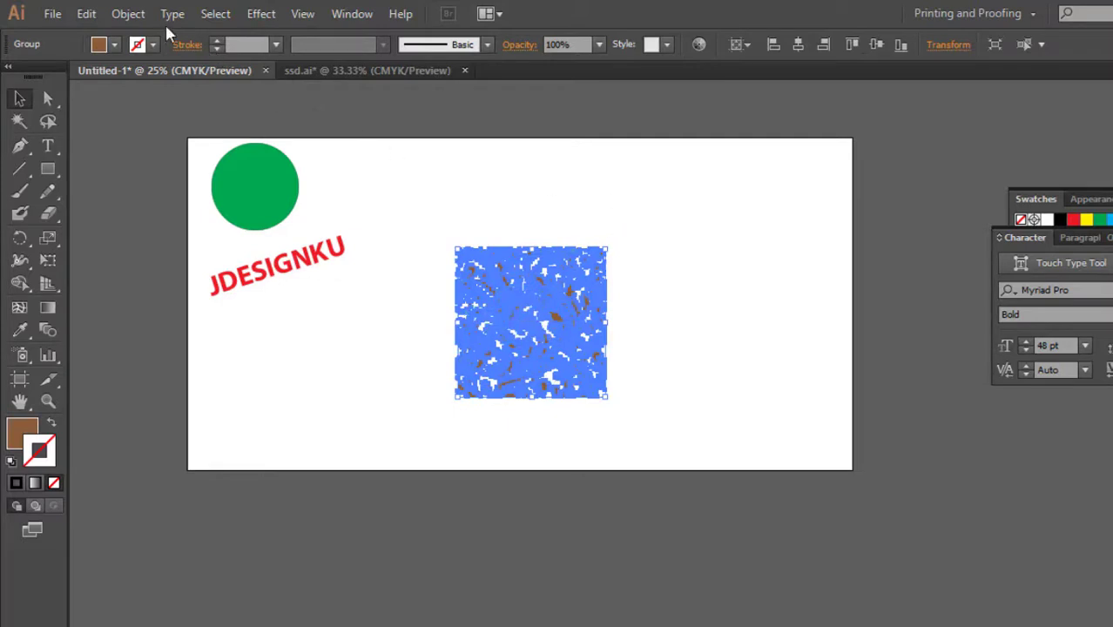
pyautogui.click(131, 14)
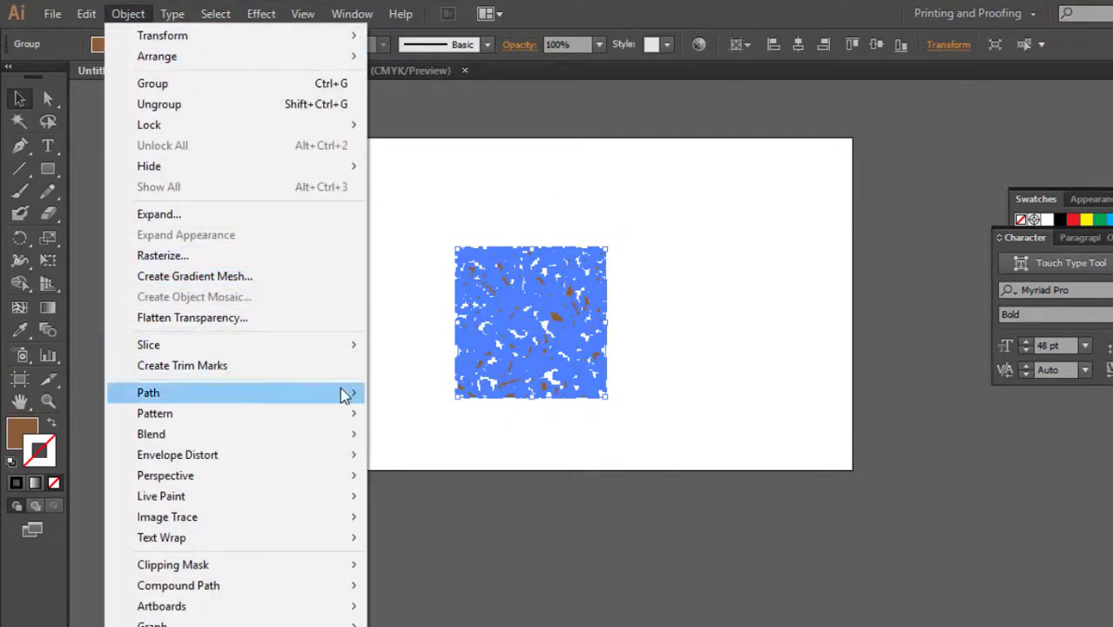
pyautogui.moveTo(155, 414)
pyautogui.click(411, 415)
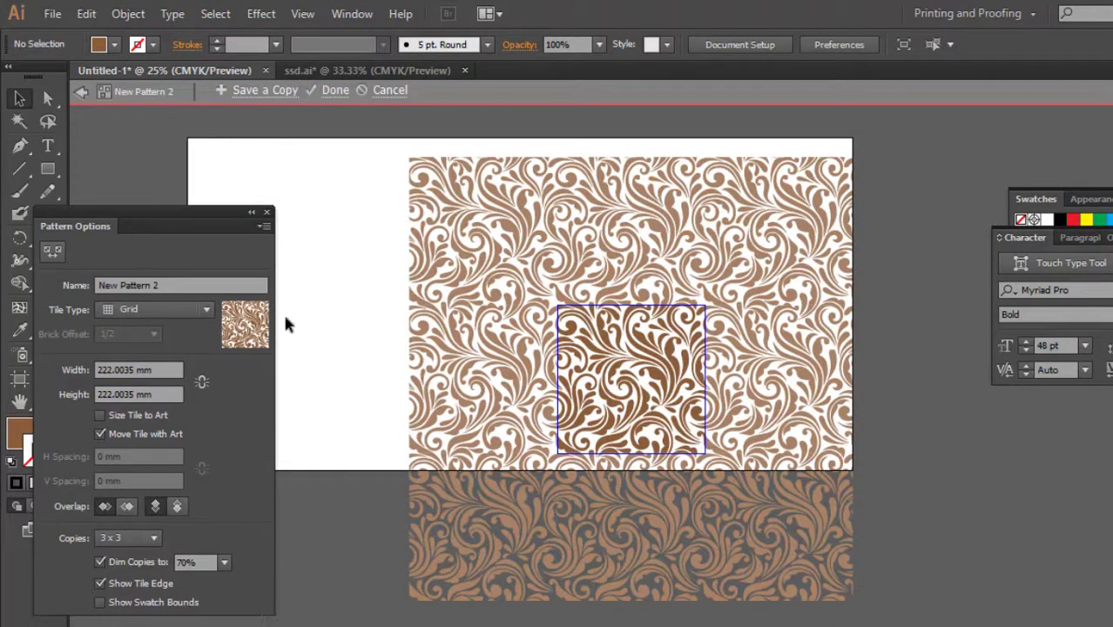
pyautogui.click(328, 89)
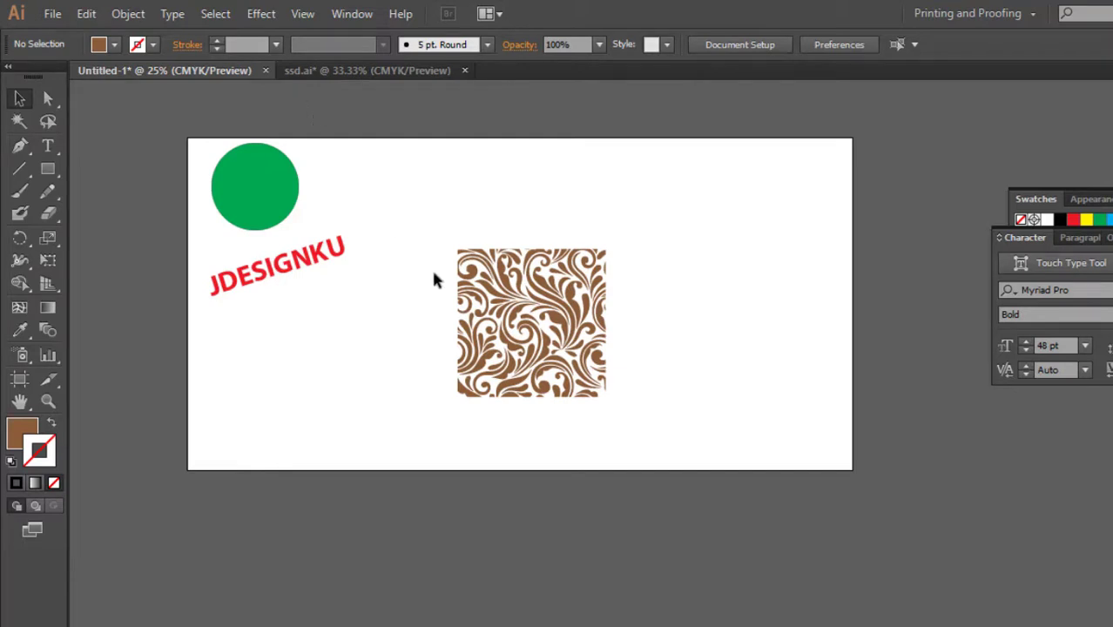
# Move the tile lower left and draw a rectangle filled with the brown swirl pattern.
pyautogui.moveTo(435, 278)
pyautogui.mouseDown()
pyautogui.moveTo(378, 361)
pyautogui.moveTo(240, 374)
pyautogui.mouseUp()
pyautogui.click(48, 169)
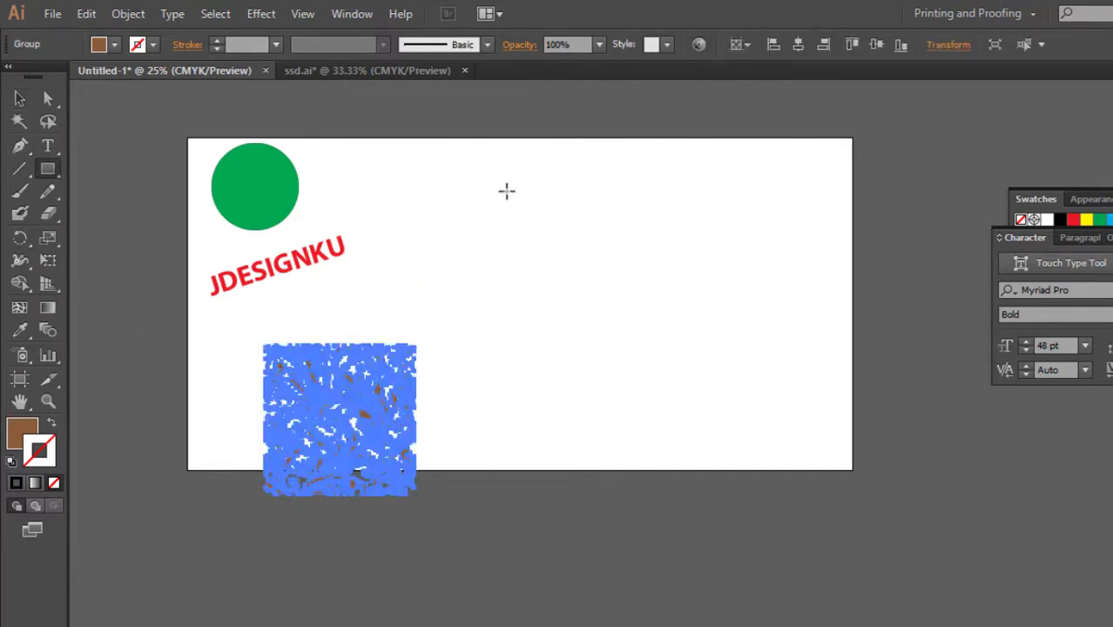
pyautogui.moveTo(519, 180); pyautogui.dragTo(747, 425)
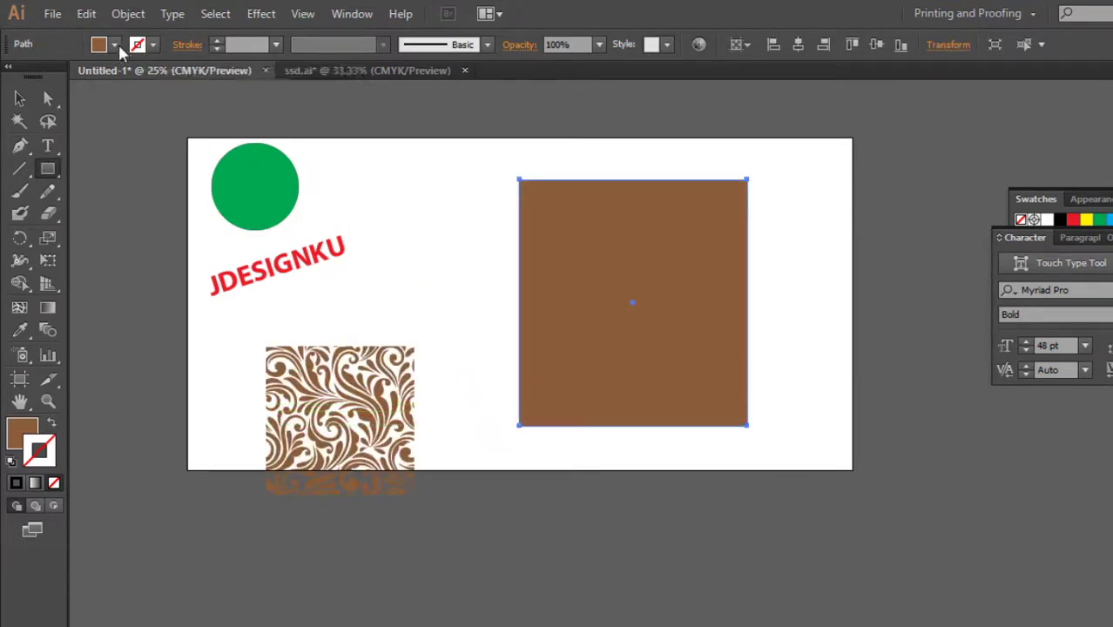
pyautogui.click(114, 44)
pyautogui.click(131, 116)
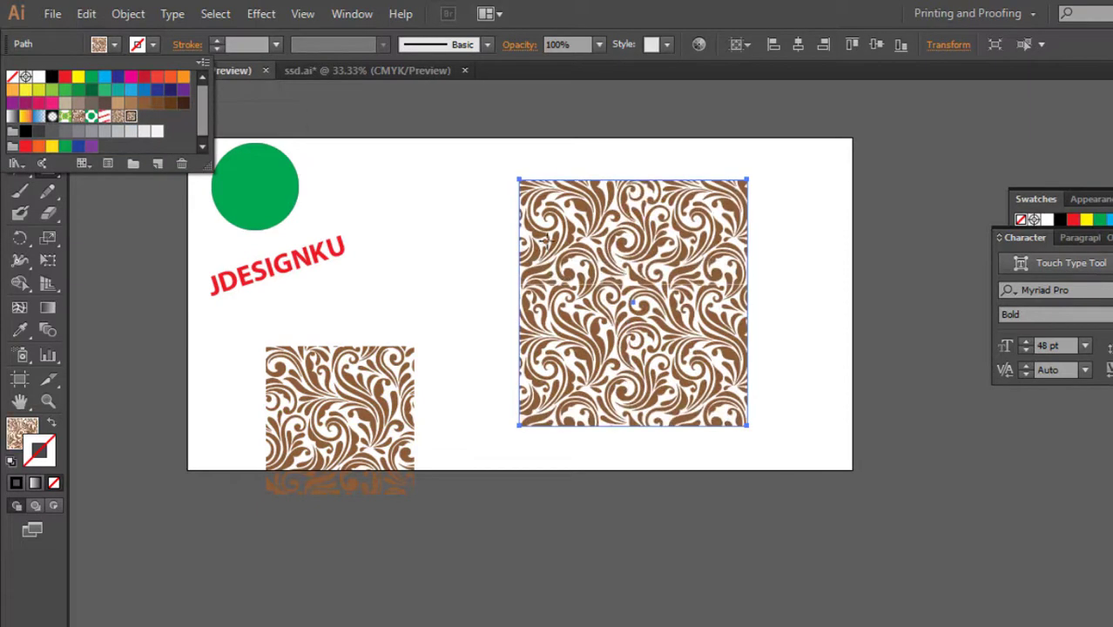
# Resize and reposition the patterned rectangle on the right of the artboard.
pyautogui.click(18, 98)
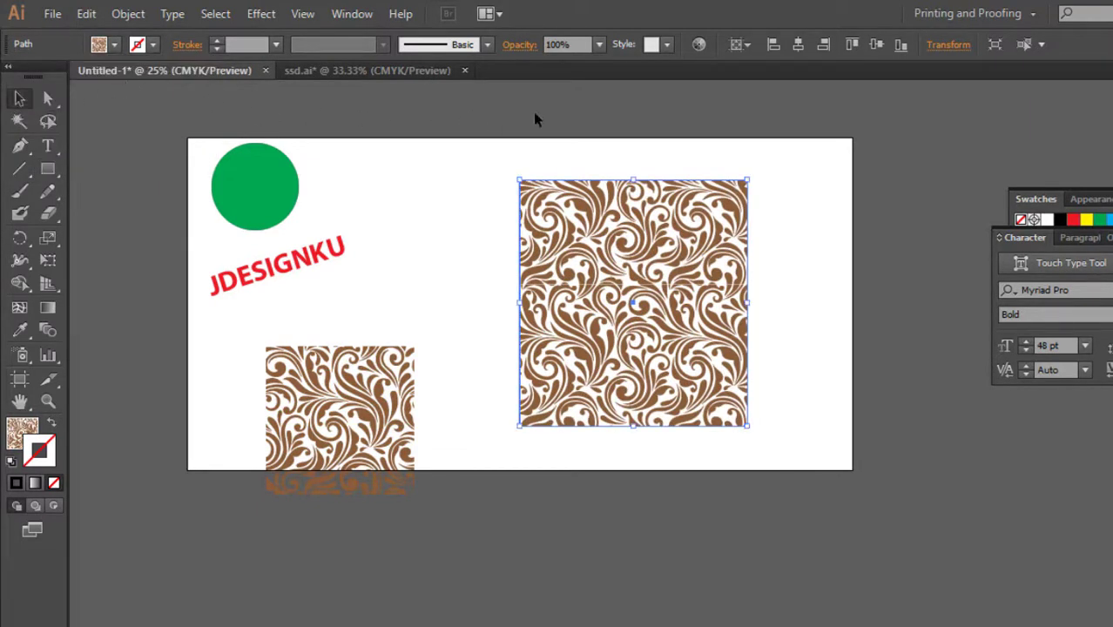
pyautogui.click(764, 248)
pyautogui.click(740, 401)
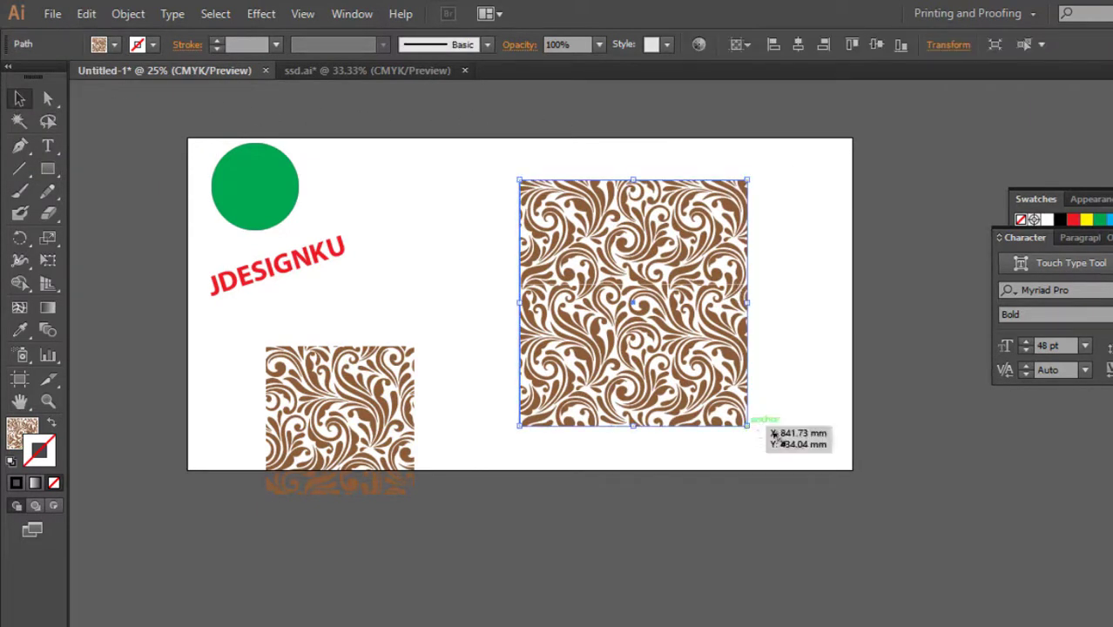
pyautogui.moveTo(751, 427); pyautogui.dragTo(990, 507)
pyautogui.moveTo(768, 254); pyautogui.dragTo(736, 240)
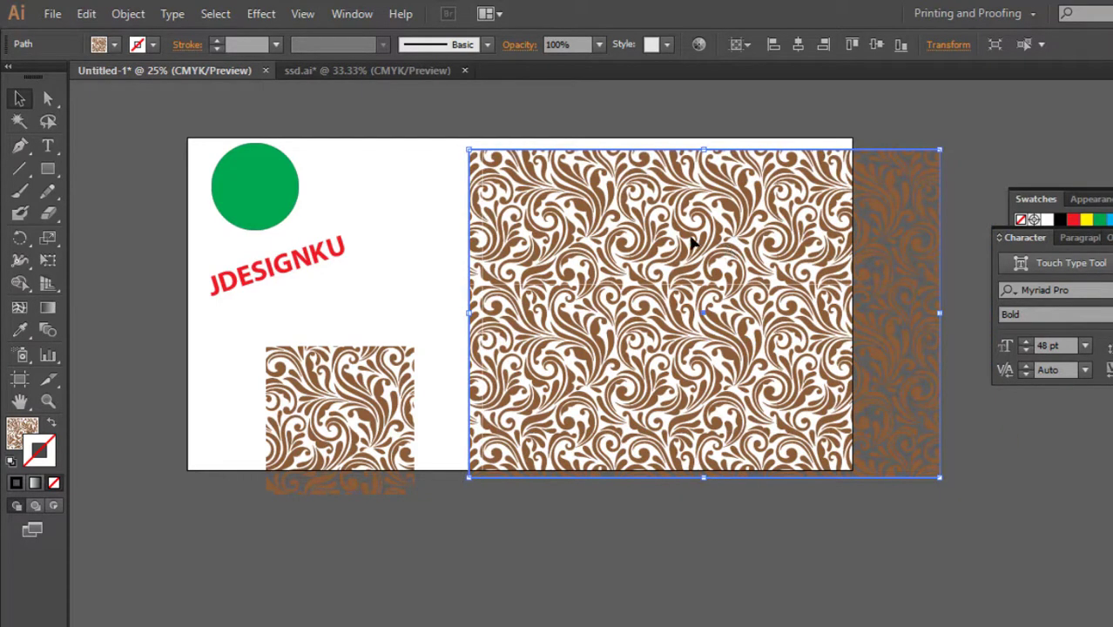
pyautogui.moveTo(939, 149)
pyautogui.mouseDown()
pyautogui.moveTo(694, 338)
pyautogui.moveTo(641, 355)
pyautogui.mouseUp()
pyautogui.moveTo(557, 414); pyautogui.dragTo(582, 299)
pyautogui.click(706, 201)
pyautogui.press('z')
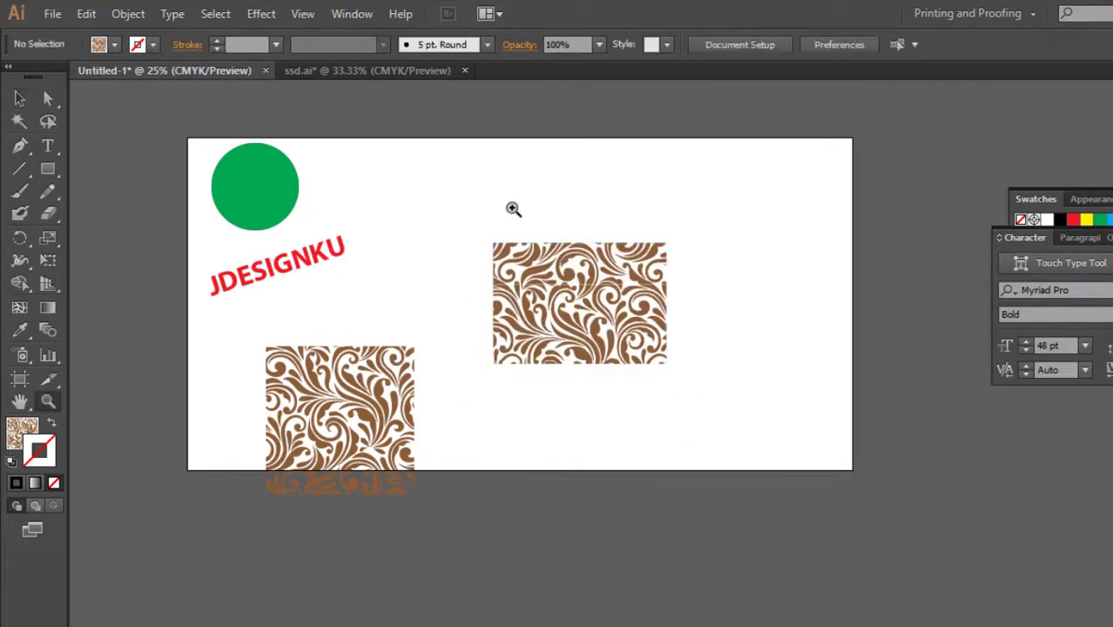
pyautogui.moveTo(515, 209); pyautogui.dragTo(754, 378)
pyautogui.keyDown('alt'); pyautogui.click(655, 340); pyautogui.keyUp('alt')
pyautogui.keyDown('alt'); pyautogui.click(599, 357); pyautogui.keyUp('alt')
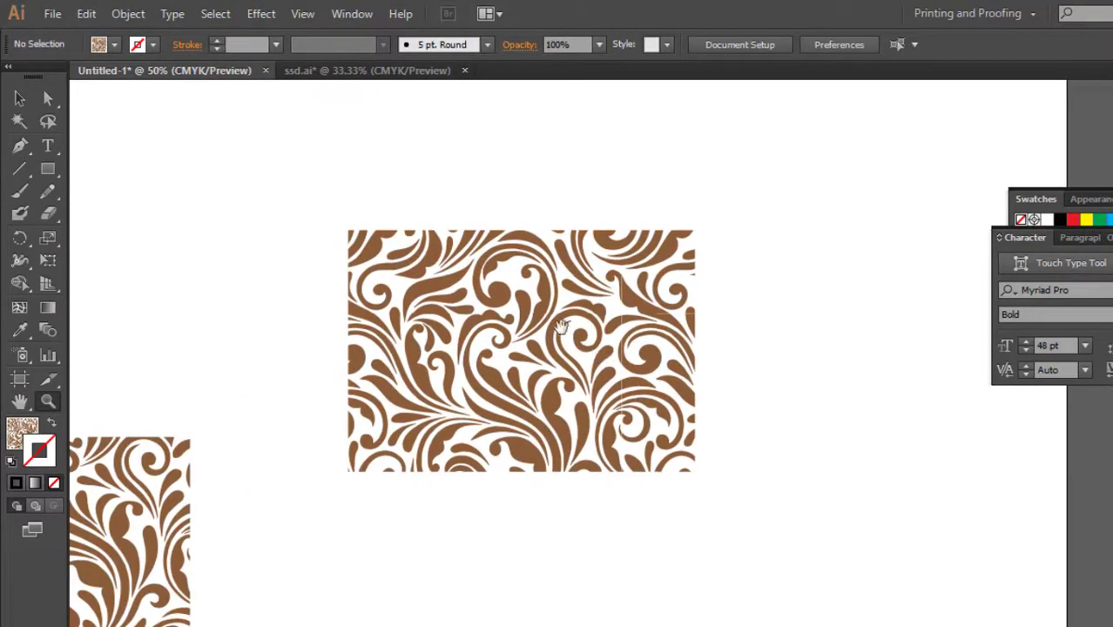
pyautogui.moveTo(430, 209); pyautogui.dragTo(779, 392)
pyautogui.keyDown('alt'); pyautogui.click(641, 361); pyautogui.keyUp('alt')
pyautogui.keyDown('alt'); pyautogui.click(641, 360); pyautogui.keyUp('alt')
pyautogui.keyDown('alt'); pyautogui.click(641, 361); pyautogui.keyUp('alt')
pyautogui.keyDown('alt'); pyautogui.click(641, 361); pyautogui.keyUp('alt')
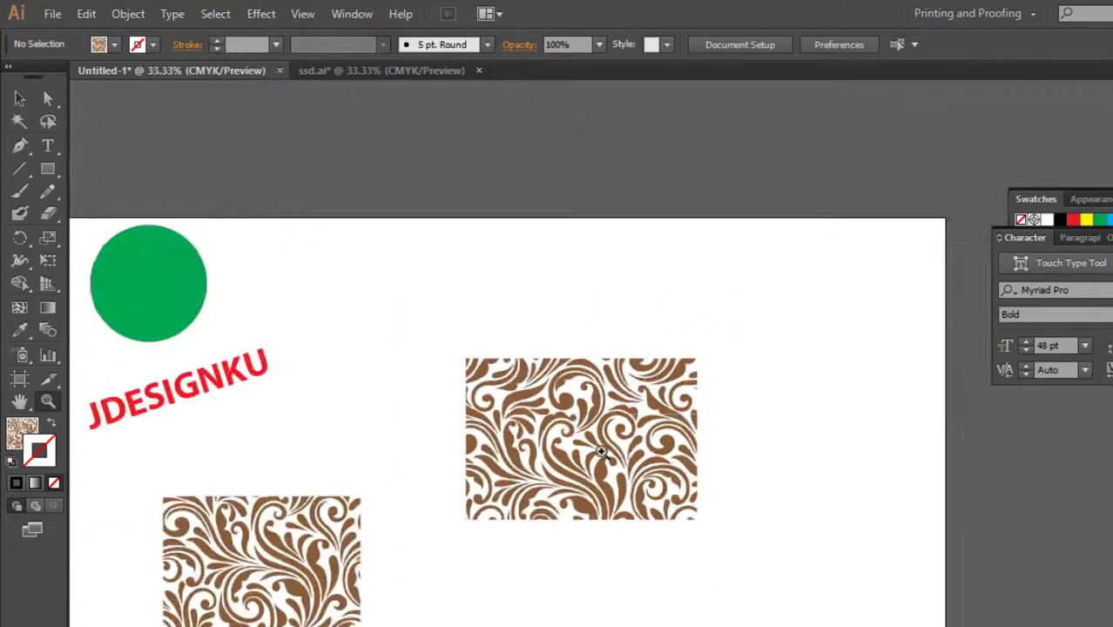
pyautogui.moveTo(519, 497); pyautogui.dragTo(596, 334)
pyautogui.click(644, 347)
pyautogui.keyDown('alt'); pyautogui.click(659, 351); pyautogui.keyUp('alt')
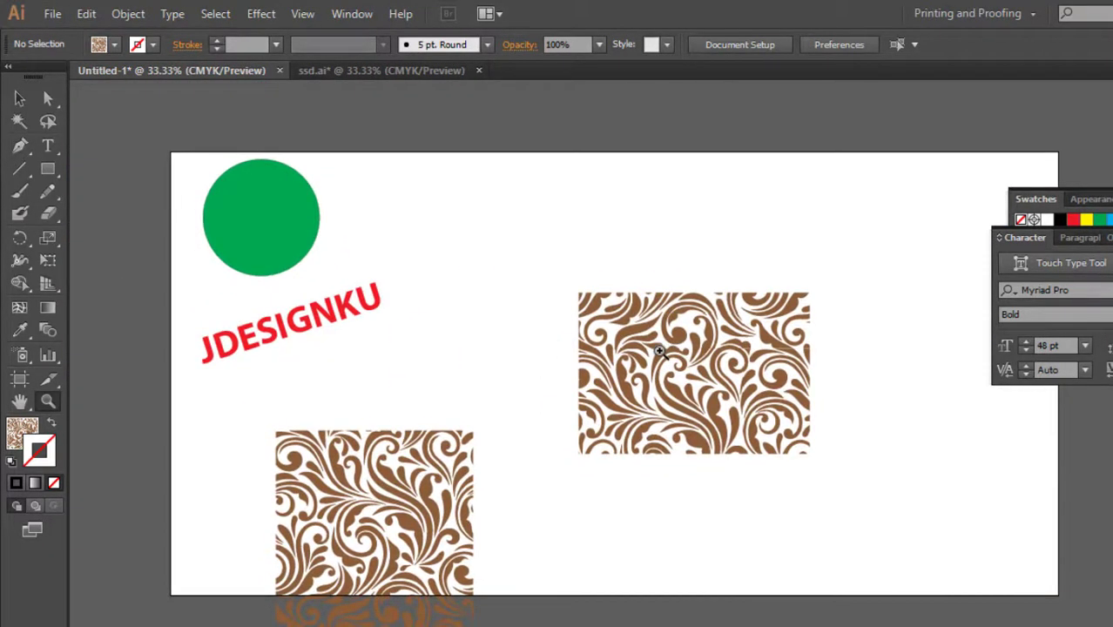